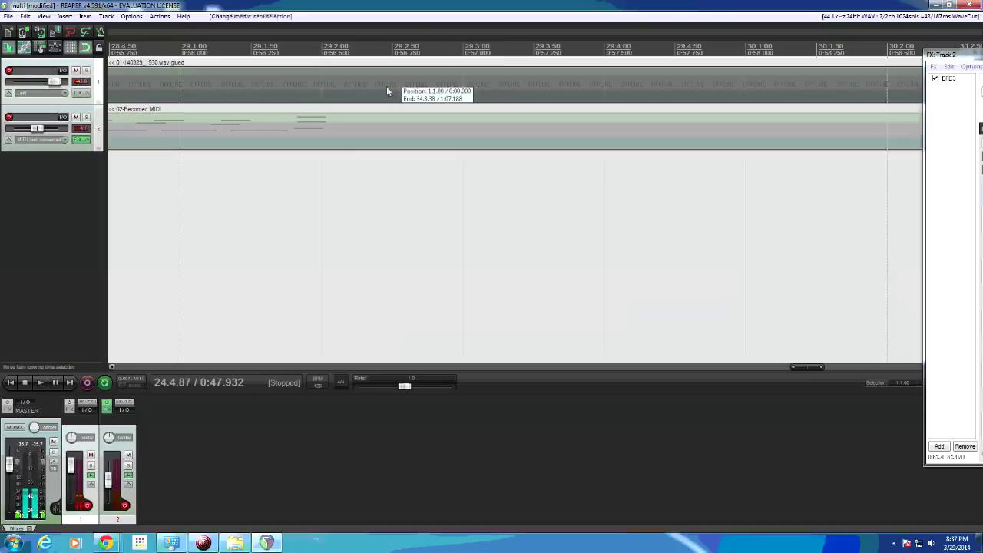
Delete the glued audio item from track 1, leaving the recorded MIDI item in place on track 2
click(386, 86)
key(Delete)
scroll(352, 229, down, 10)
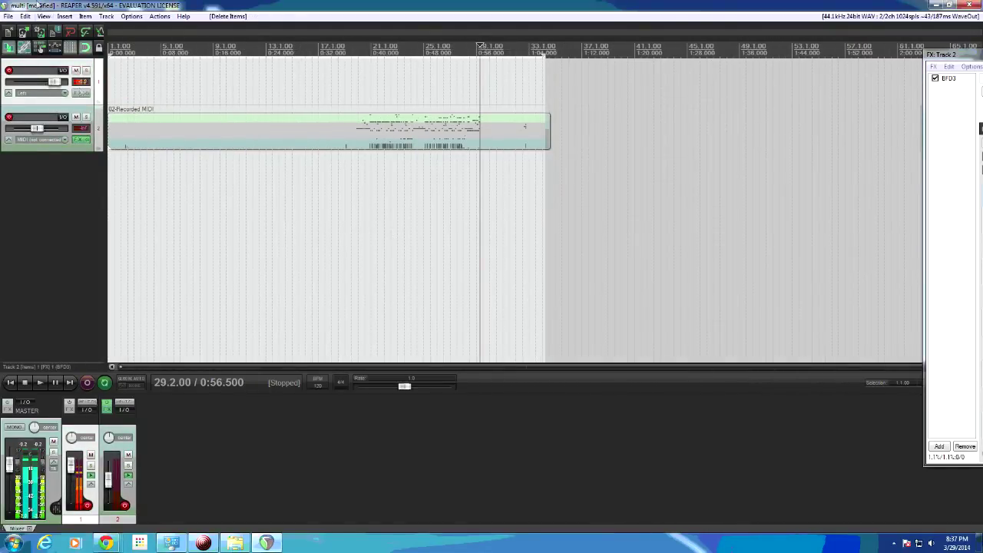
Select the recorded MIDI item on track 2 and listen to a short passage from bar 22
scroll(384, 160, up, 5)
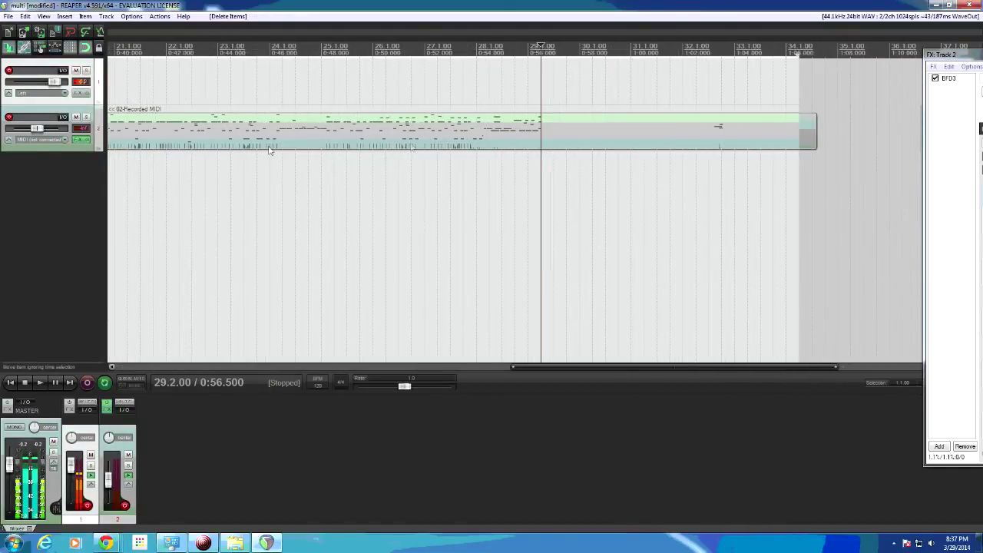
scroll(322, 176, down, 2)
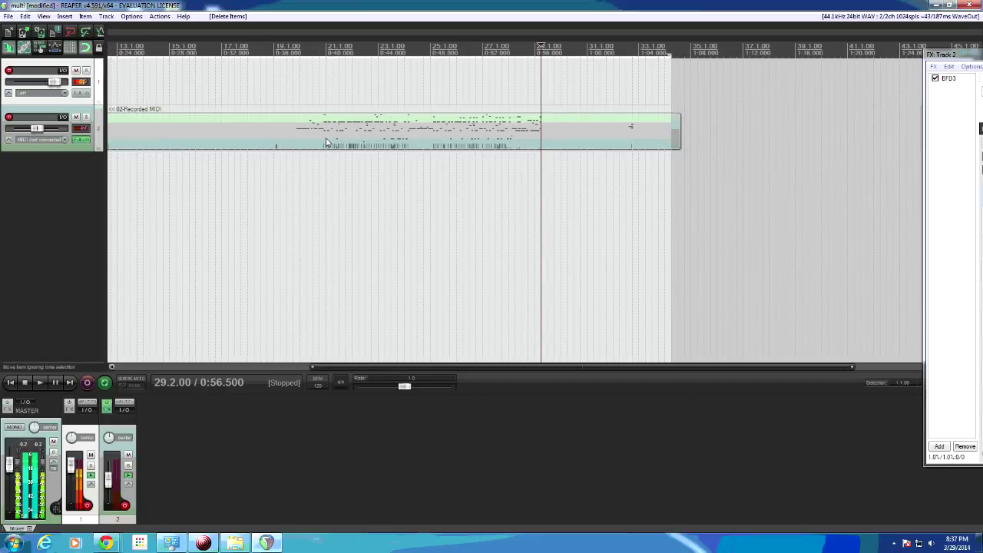
click(352, 144)
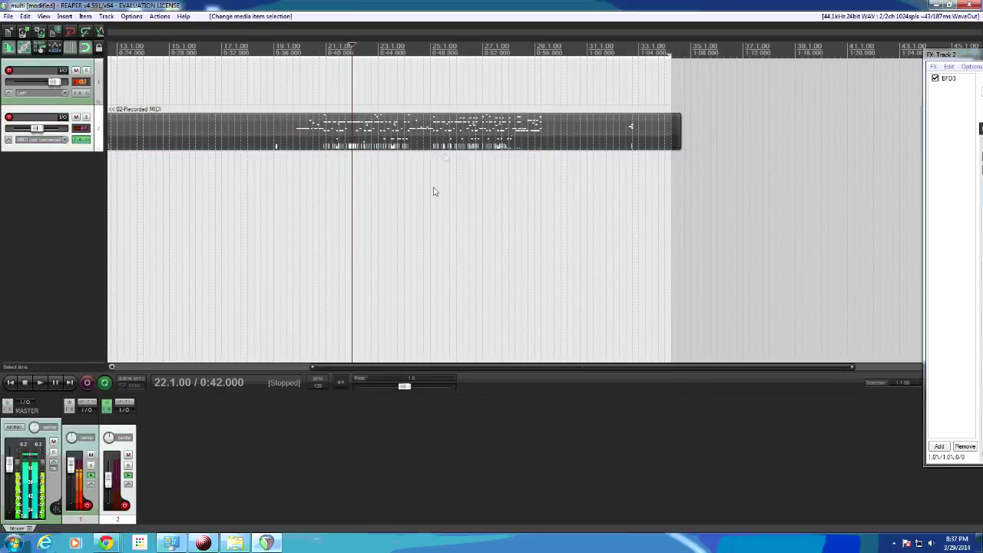
scroll(433, 191, up, 3)
key(space)
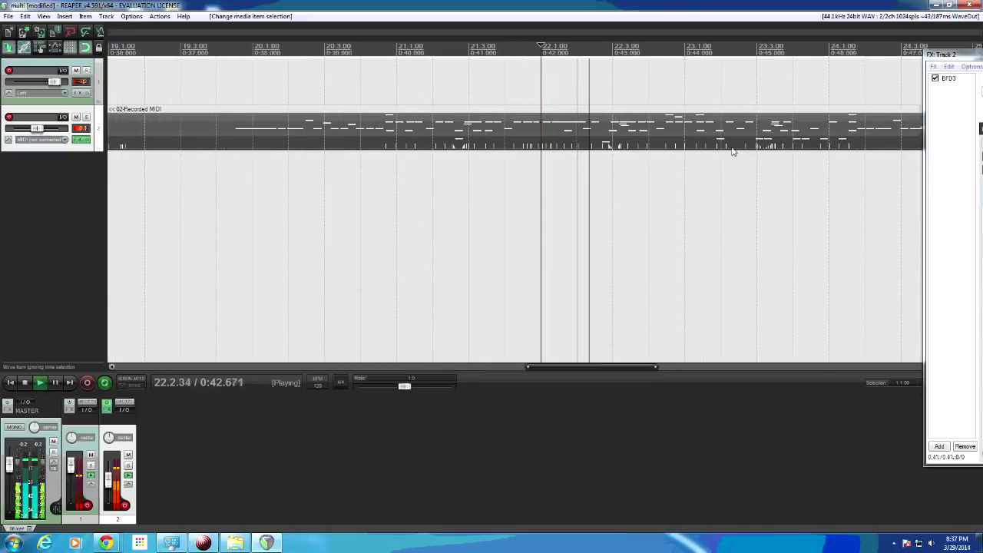
key(space)
Open the recorded MIDI item in the MIDI editor, examine its drum notes and velocities, and close the editor
double_click(494, 145)
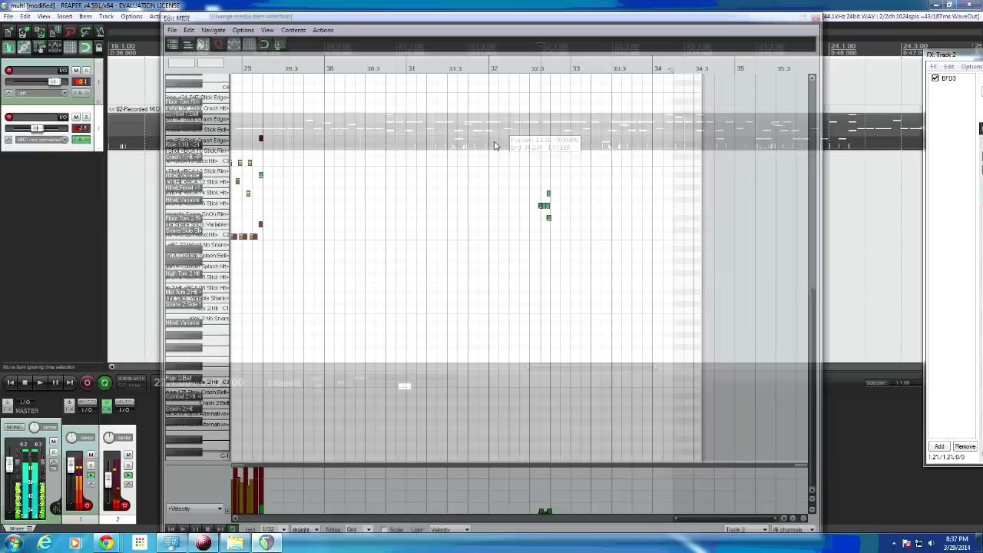
scroll(412, 212, down, 6)
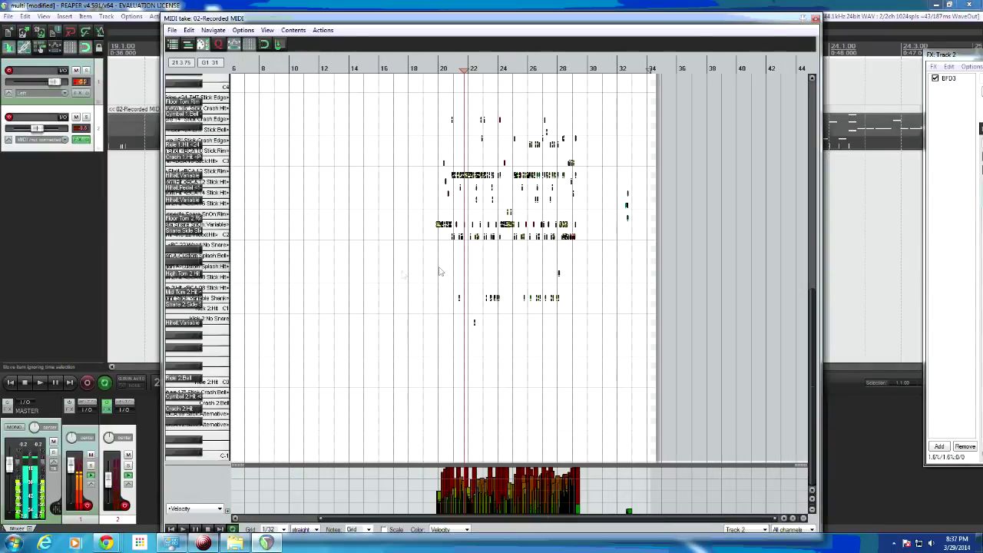
scroll(440, 271, up, 4)
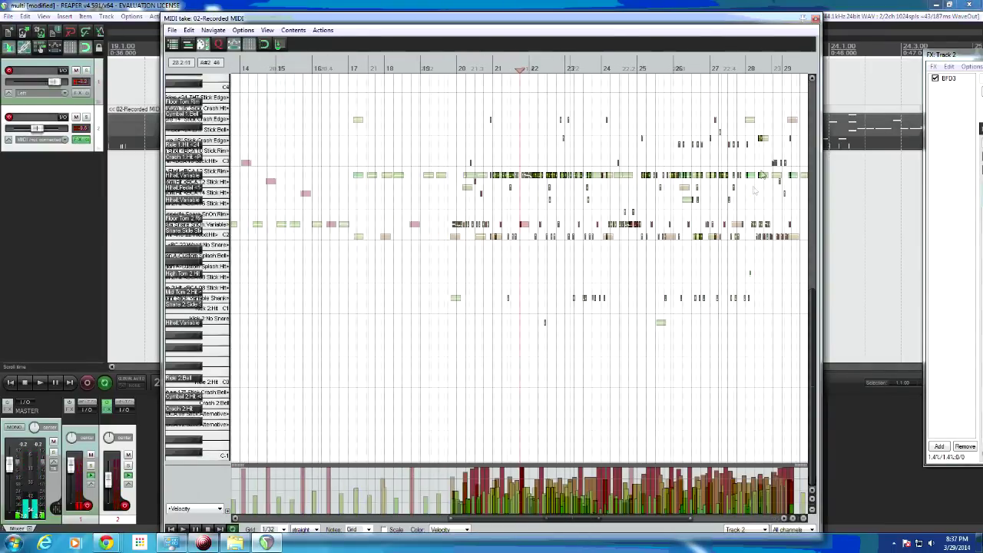
click(815, 17)
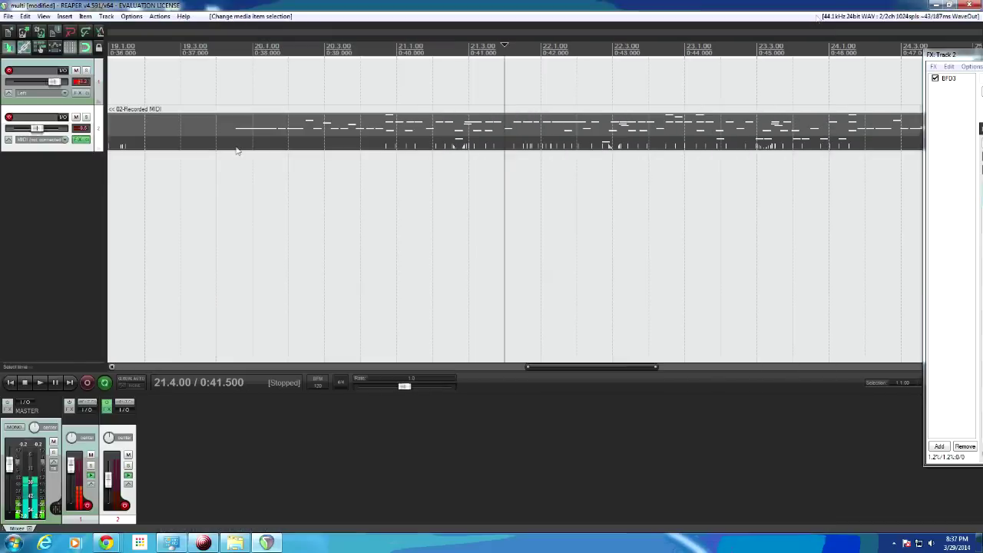
Reopen track 2's BFD3 plug-in window and look over its preset, kick drum and channel effects pages, ending on the kit view
click(78, 142)
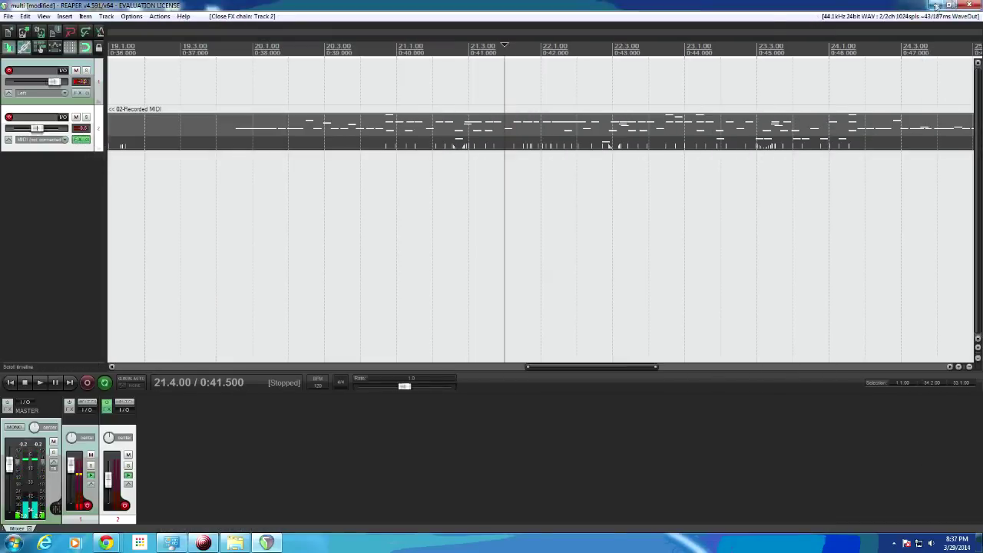
click(79, 140)
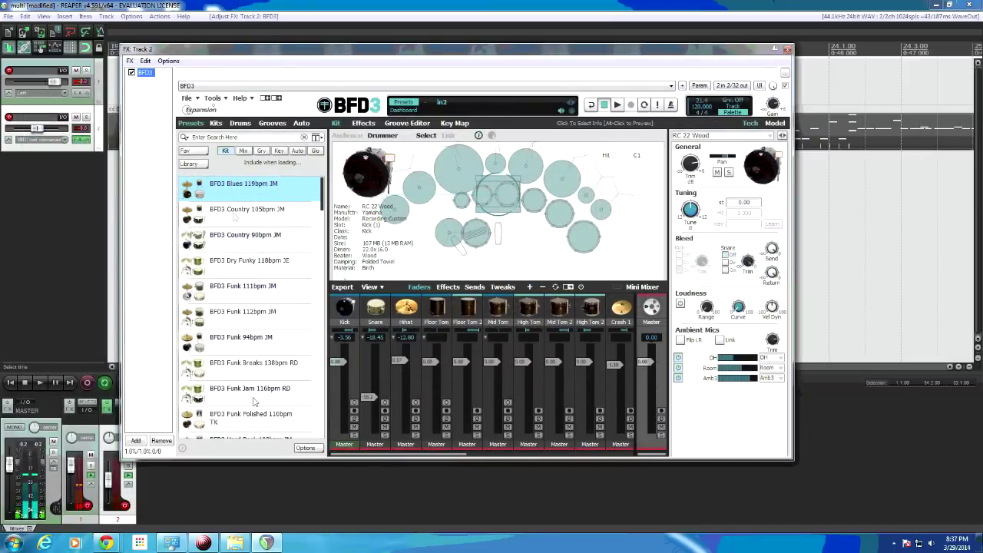
scroll(246, 268, down, 3)
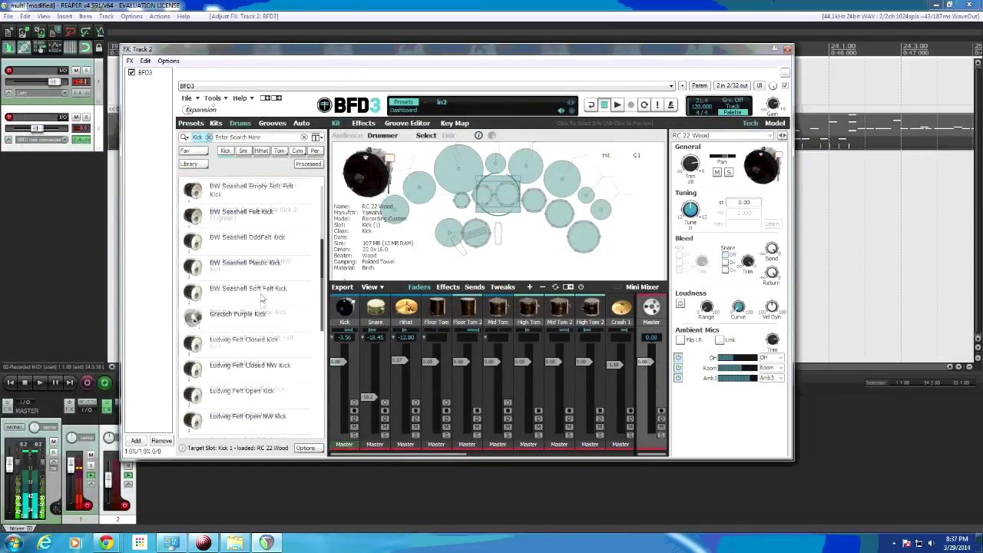
click(363, 123)
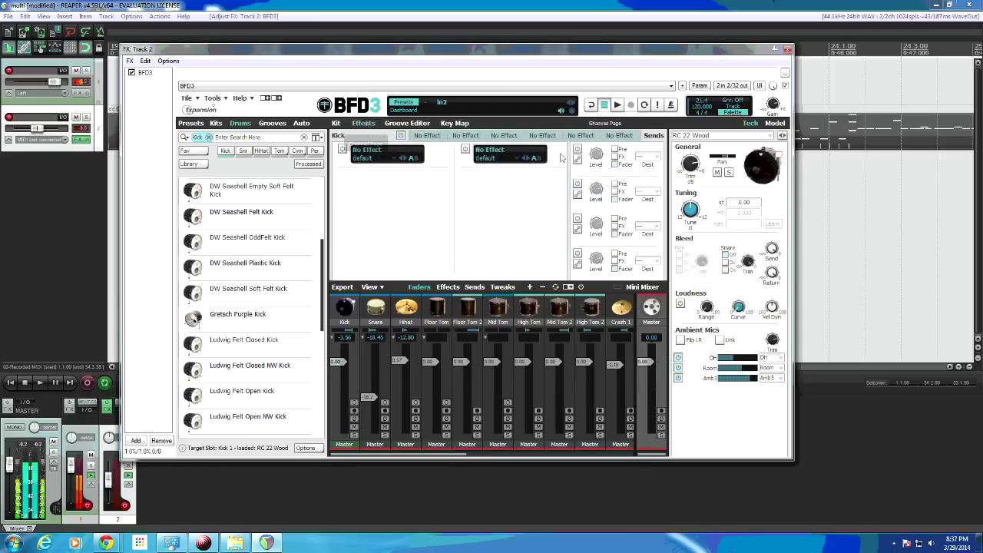
click(335, 123)
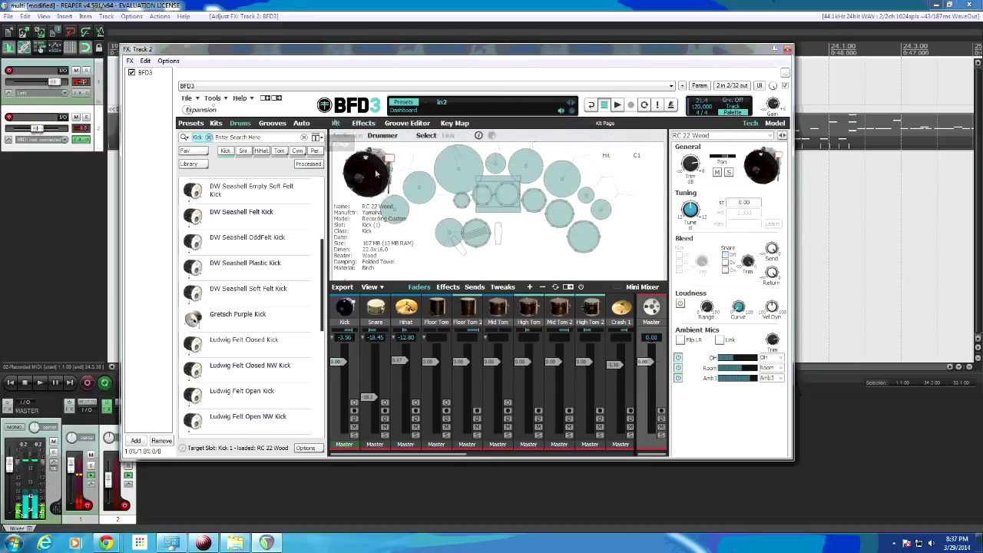
Build multichannel routing for BFD3's outputs, accept the new tracks, and check the plug-in's pin connections
right_click(731, 54)
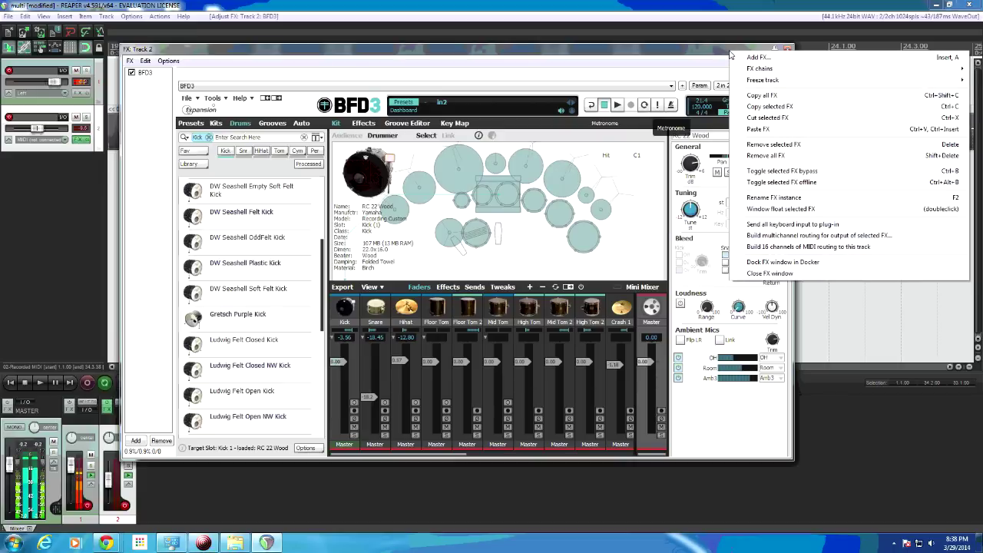
click(814, 235)
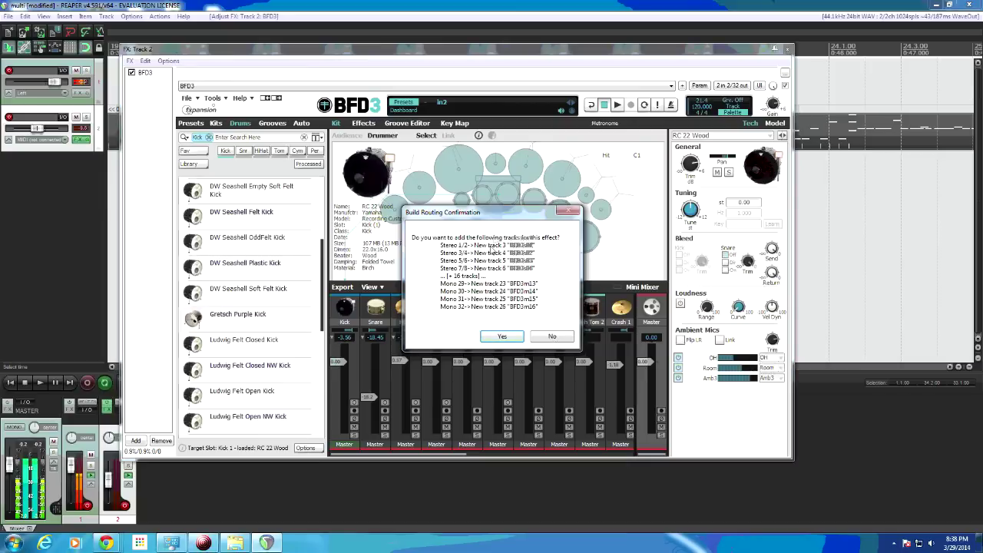
click(502, 337)
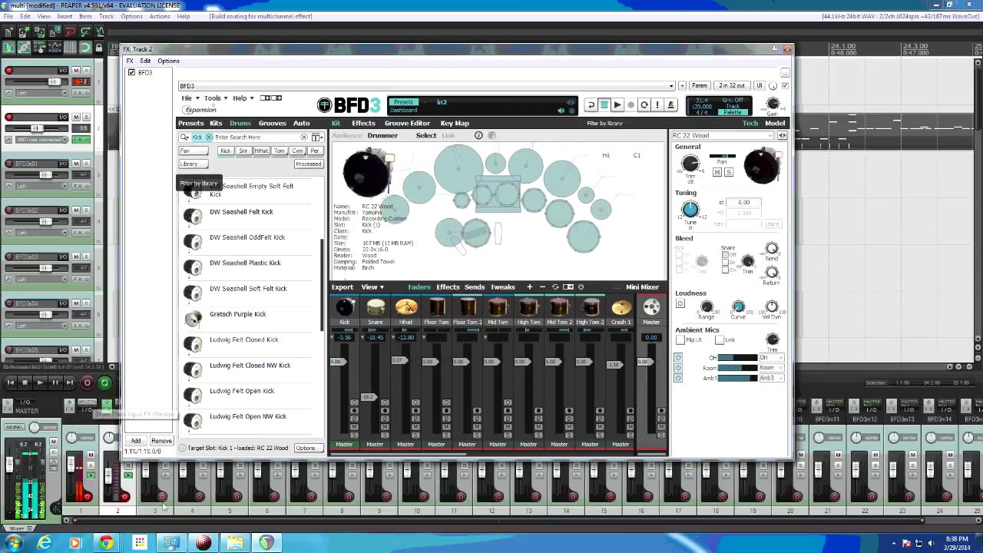
click(732, 86)
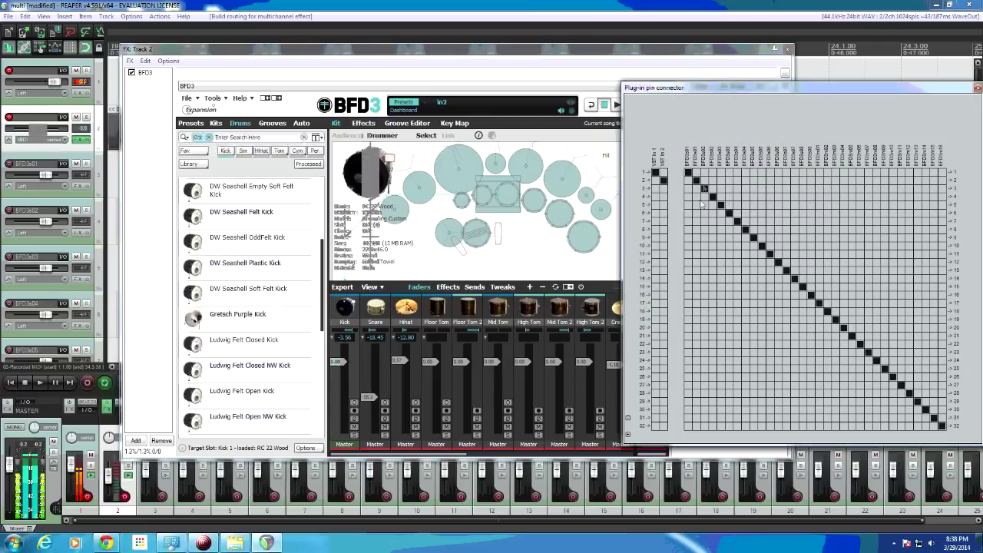
click(977, 88)
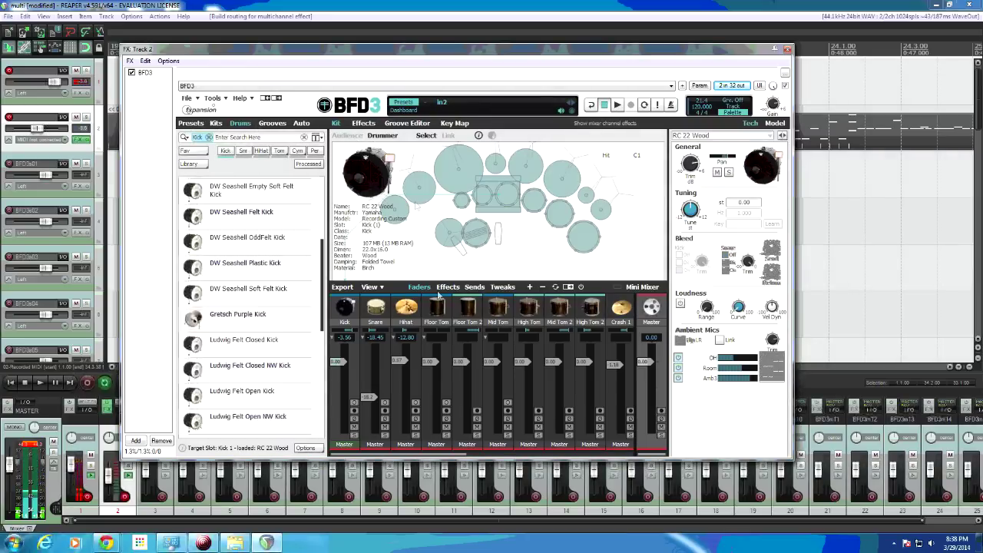
Try auto-assigning the BFD3 mixer channel outputs with the Mixdown option and play the drums to check the routing
key(space)
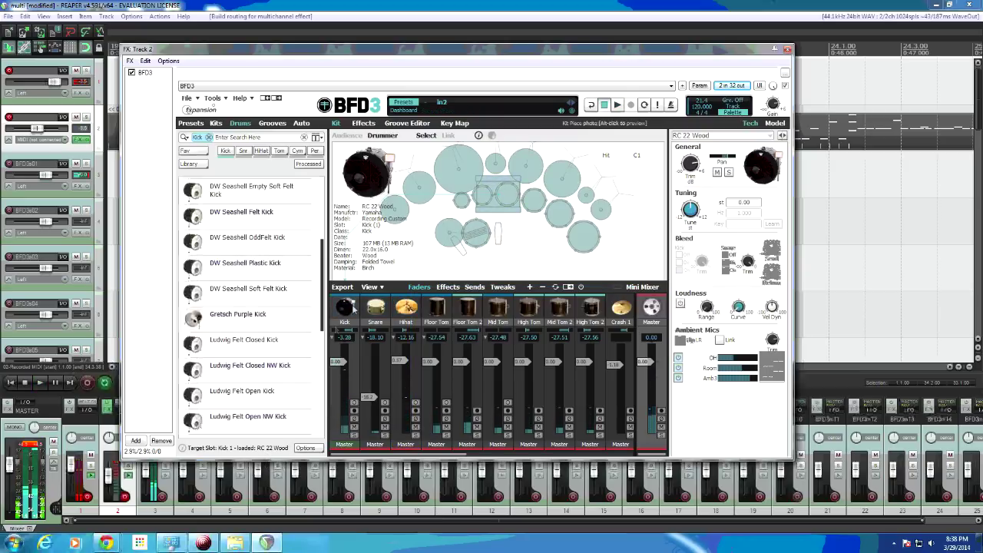
right_click(343, 309)
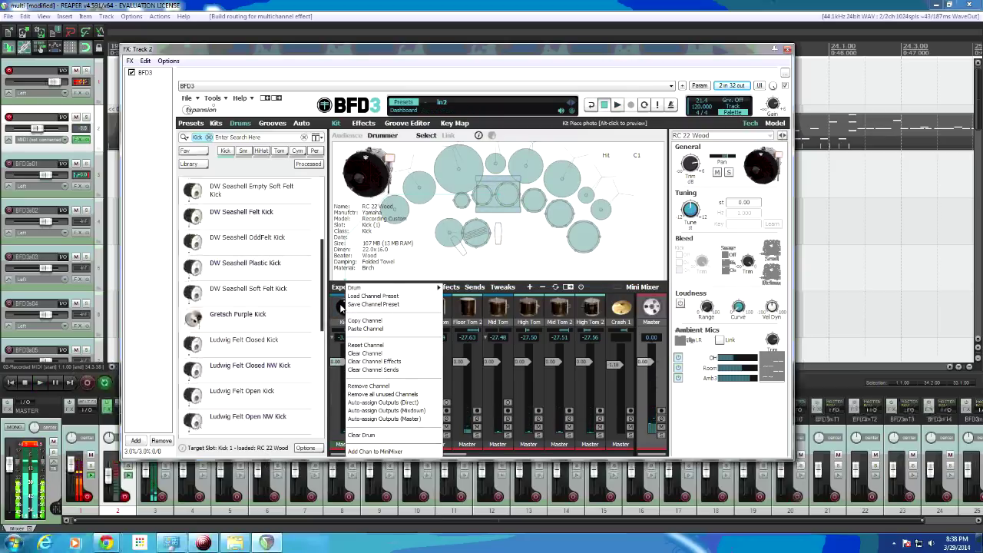
click(402, 411)
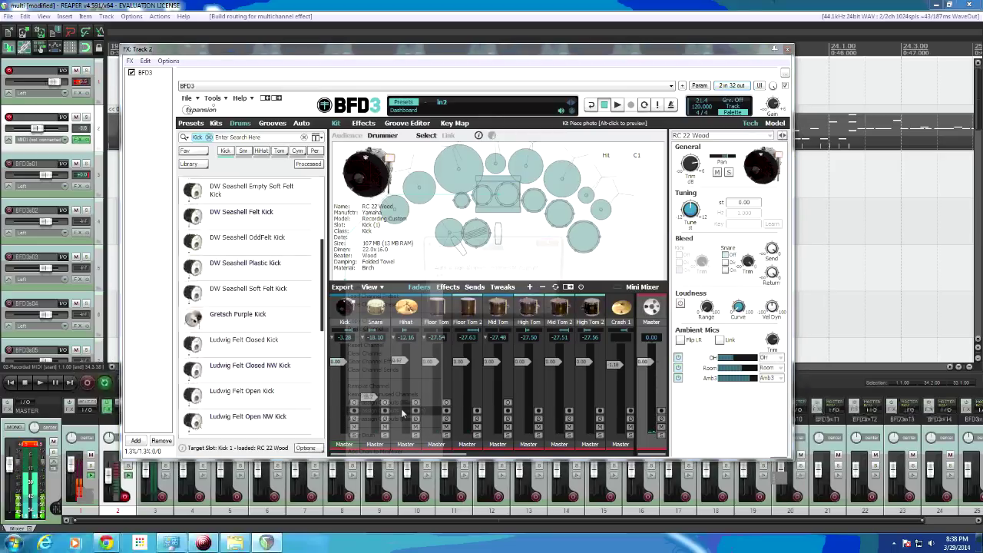
click(485, 309)
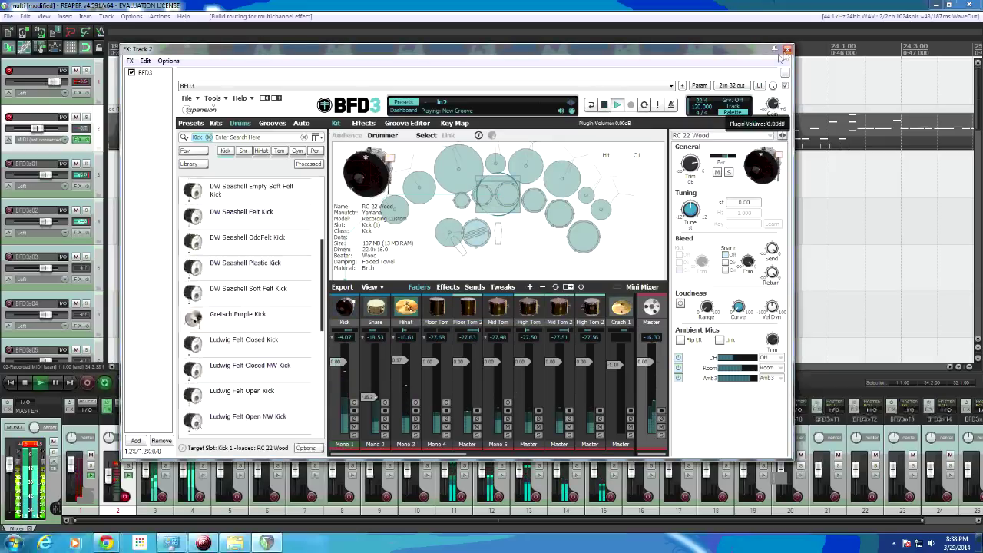
key(space)
Auto-assign the BFD3 mixer channel outputs with the Direct option and close the plug-in window
right_click(349, 305)
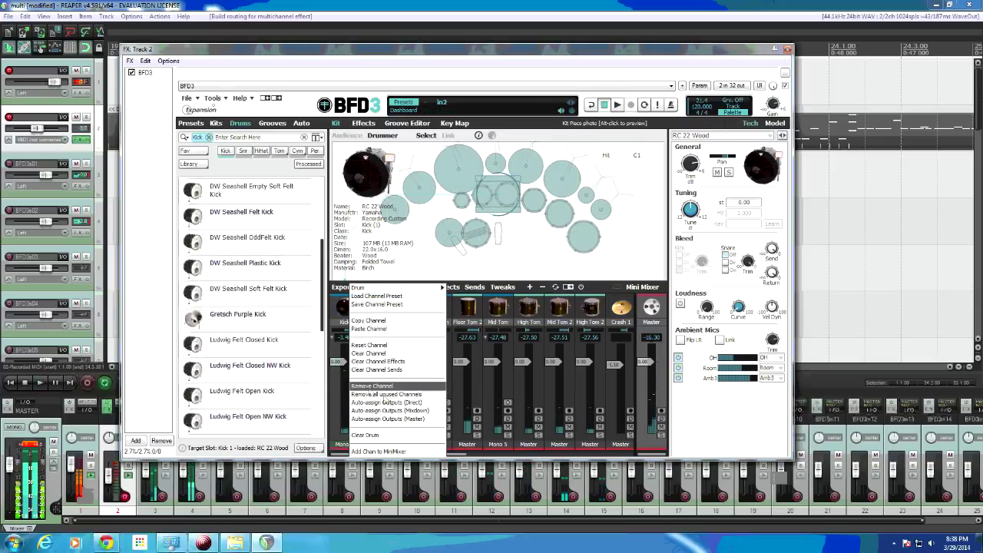
click(387, 402)
click(486, 308)
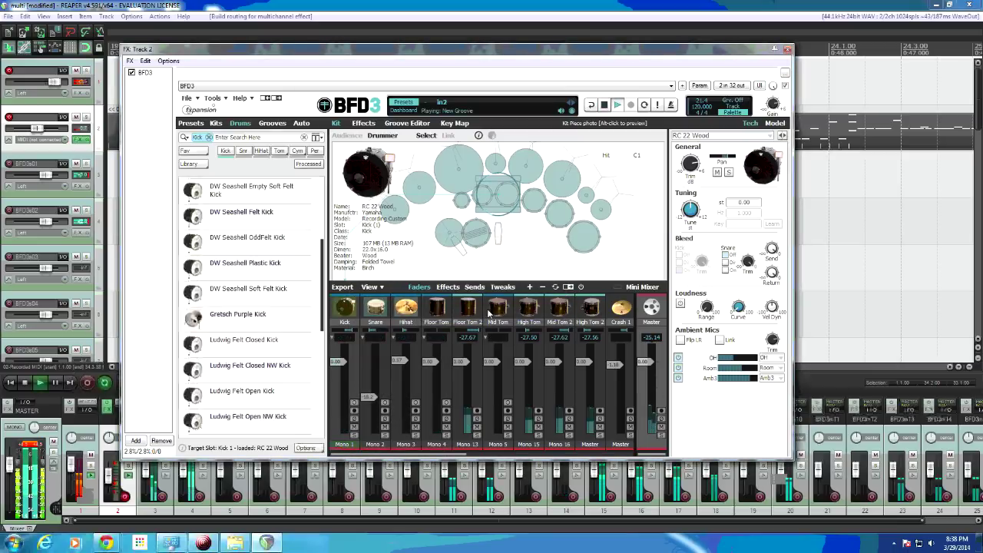
click(788, 51)
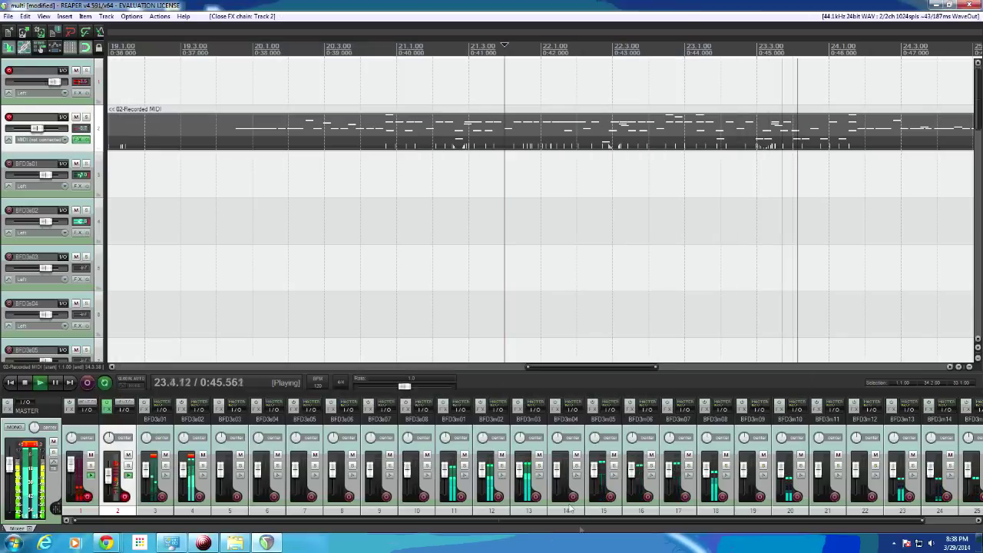
Audition the BFD3m01, BFD3m02, BFD3m03 and BFD3m06 tracks by soloing each in turn, and stop playback
click(461, 496)
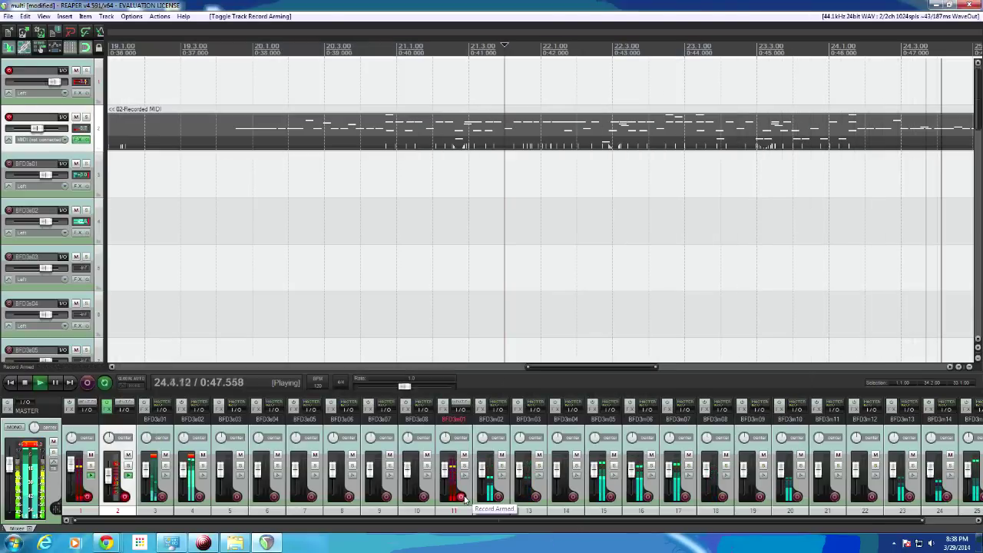
click(465, 466)
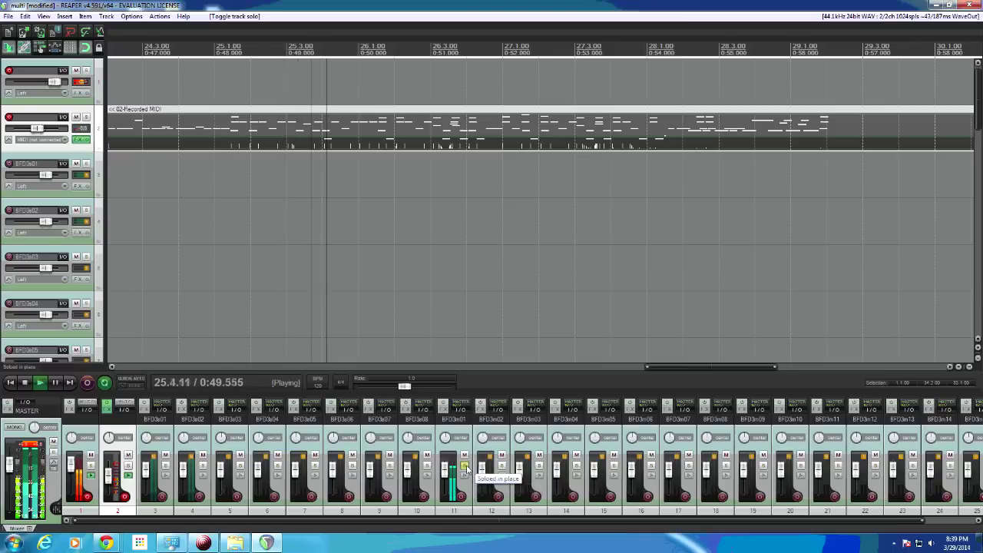
click(466, 468)
click(502, 467)
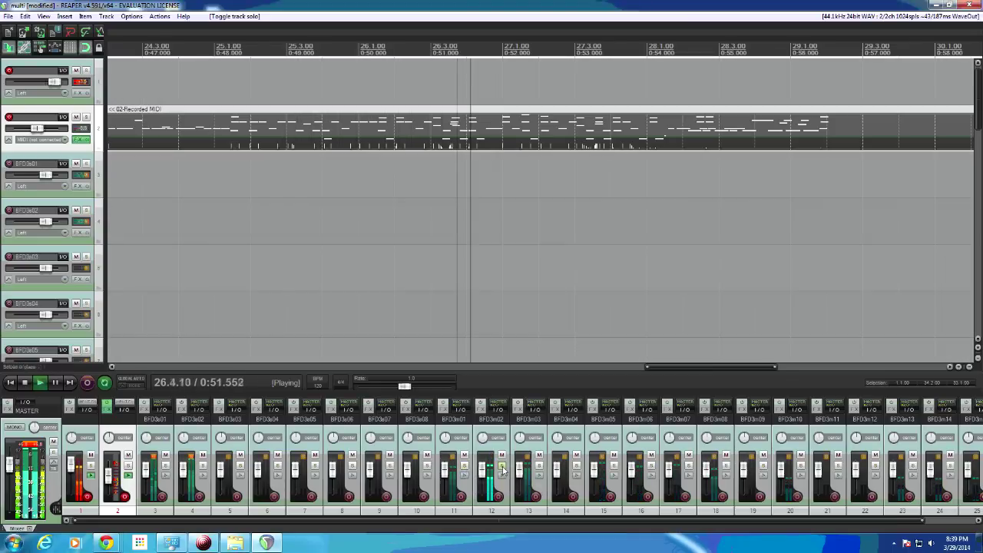
click(502, 468)
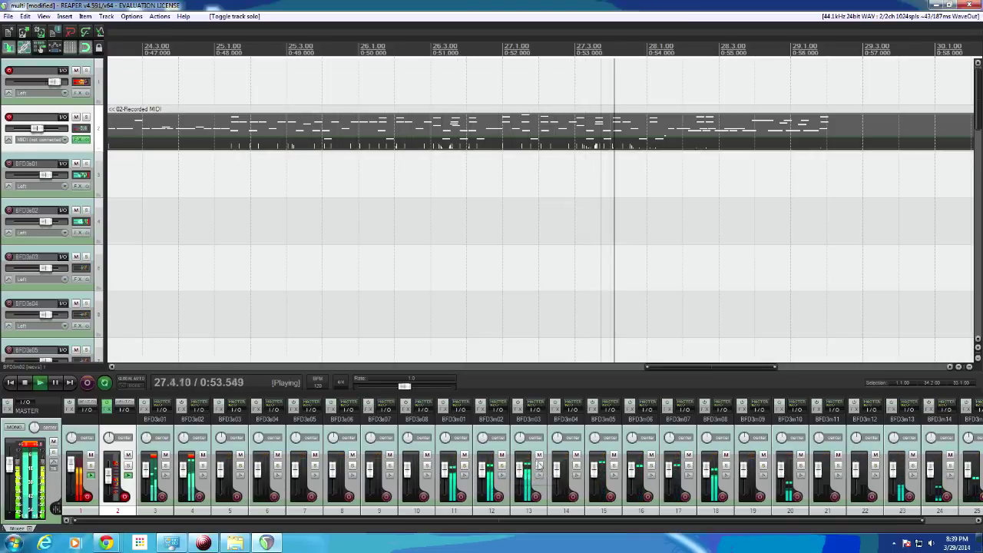
click(539, 465)
click(539, 466)
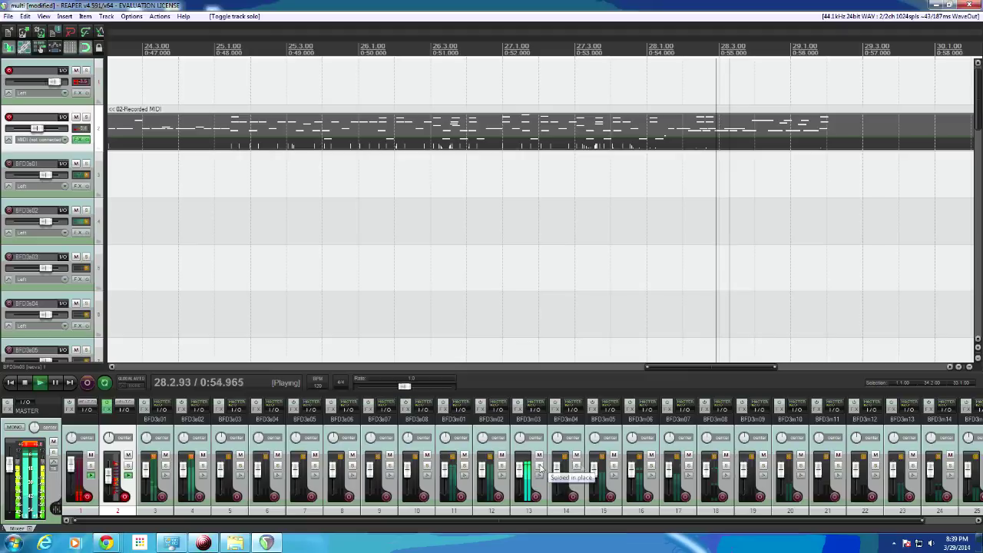
click(651, 467)
click(652, 466)
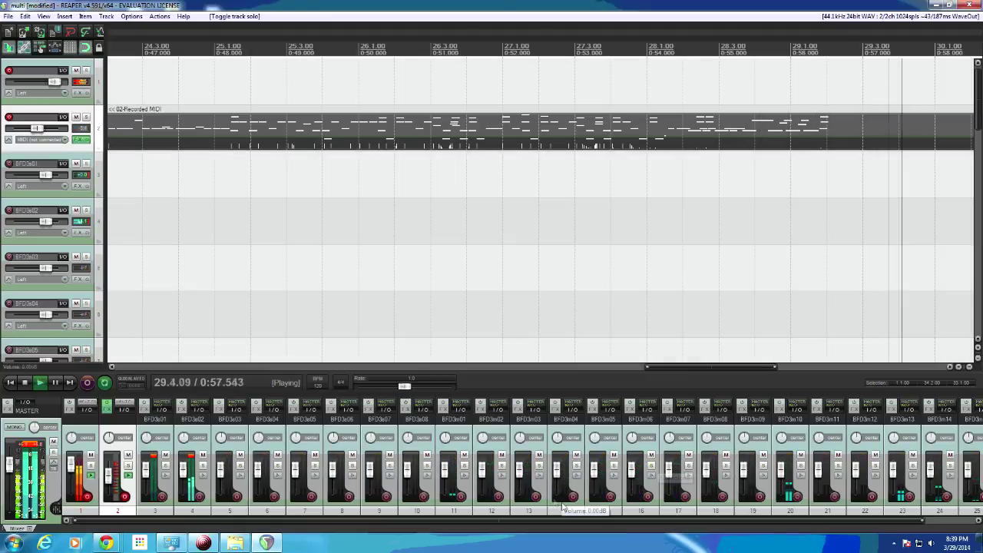
key(space)
Arm the BFD3s01 track and the BFD3m02 through BFD3m16 tracks for recording
scroll(440, 270, down, 4)
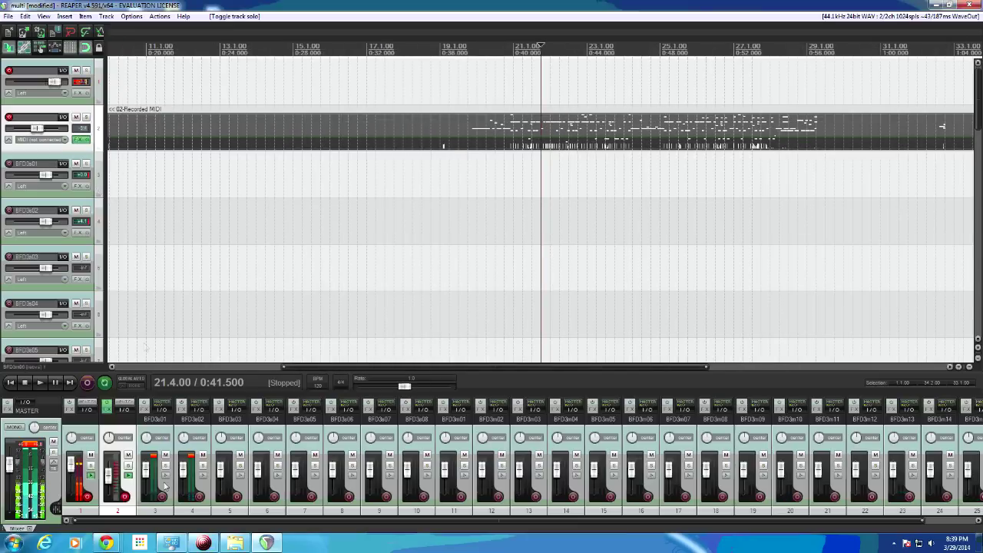
click(106, 193)
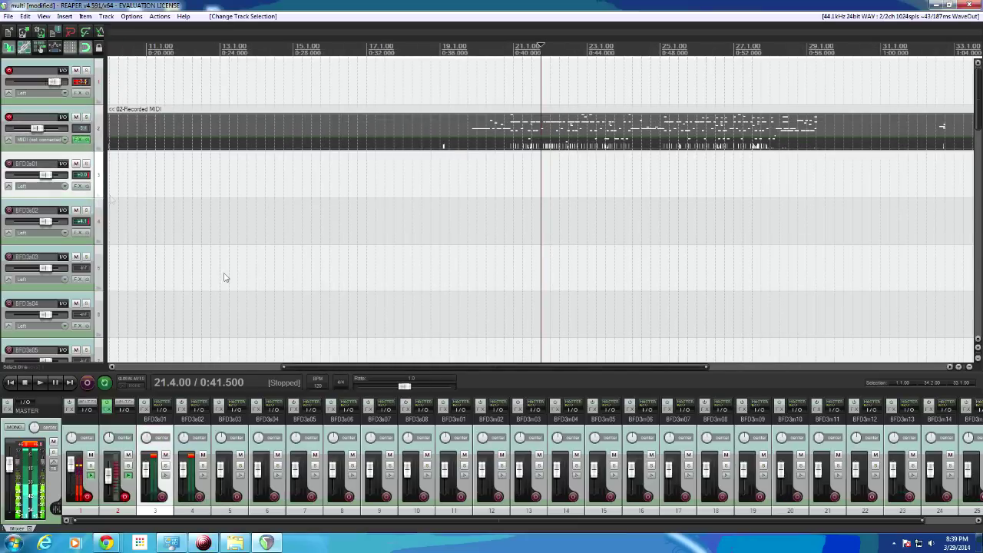
scroll(223, 280, down, 3)
scroll(220, 281, up, 4)
scroll(53, 279, down, 5)
scroll(56, 272, down, 3)
scroll(71, 318, down, 5)
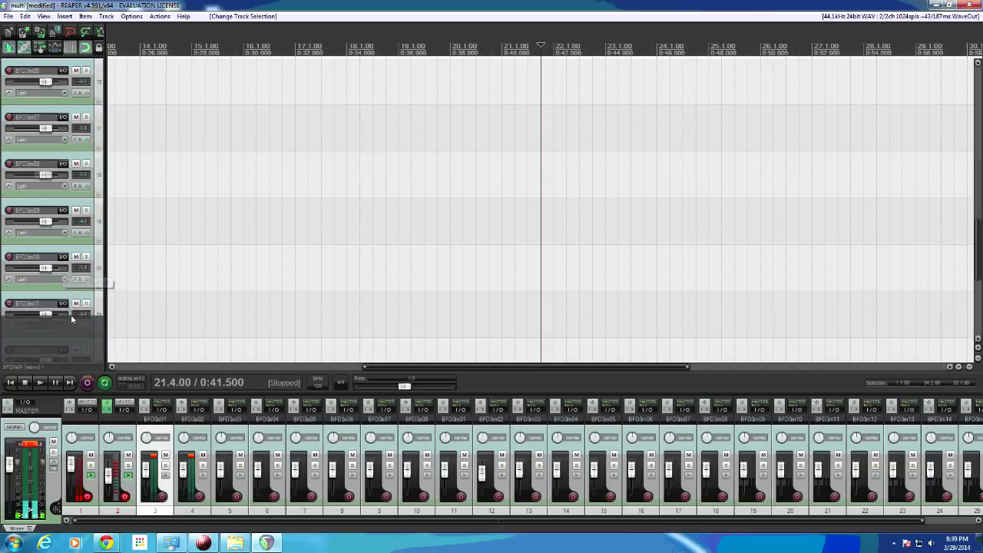
scroll(77, 322, down, 3)
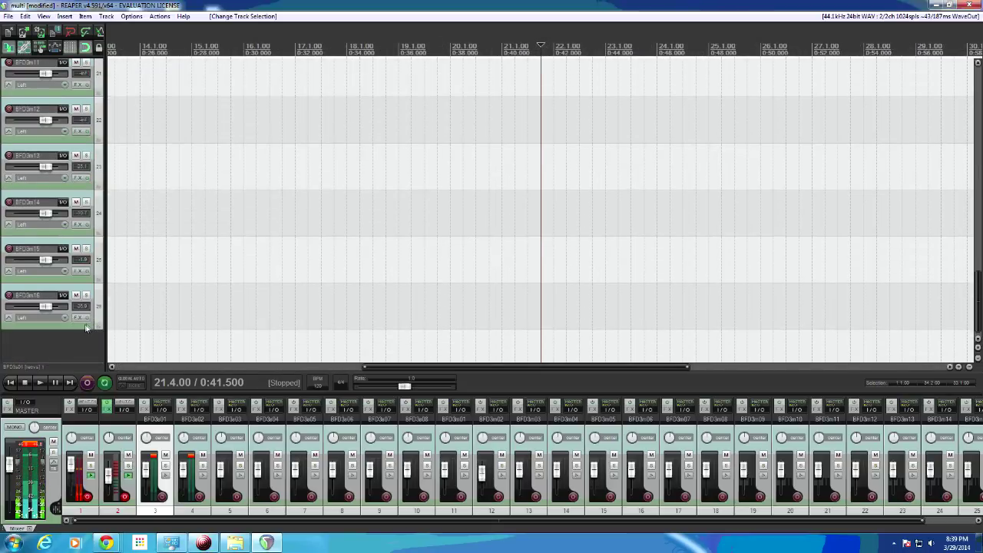
shift+click(85, 328)
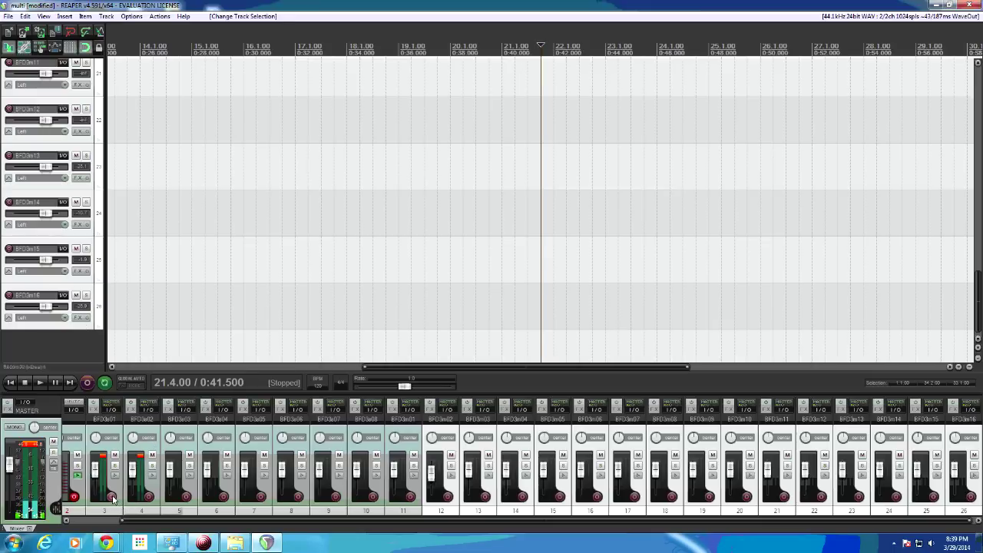
click(112, 498)
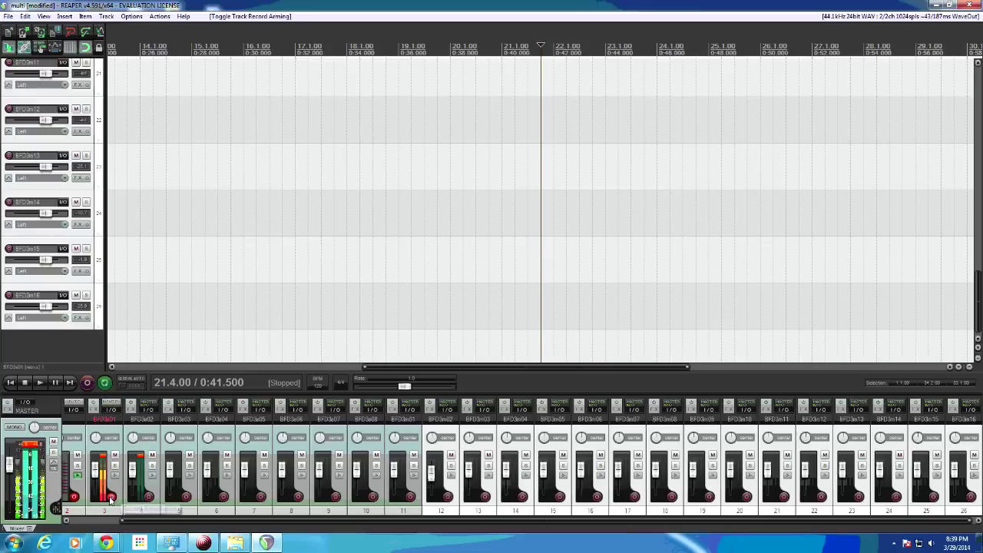
click(9, 296)
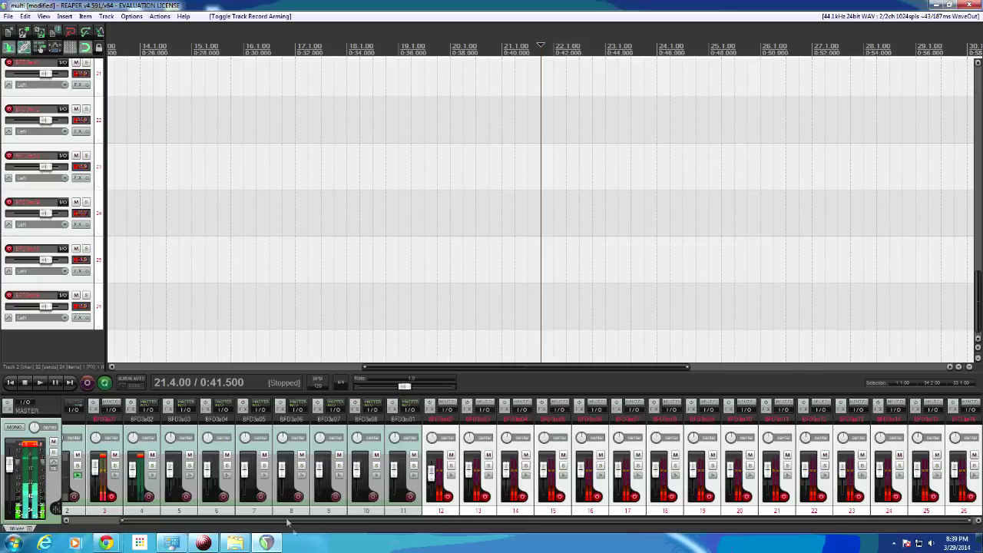
Select the tracks from BFD3s01 through BFD3m01 and arm the whole group for recording
drag(288, 523, 235, 523)
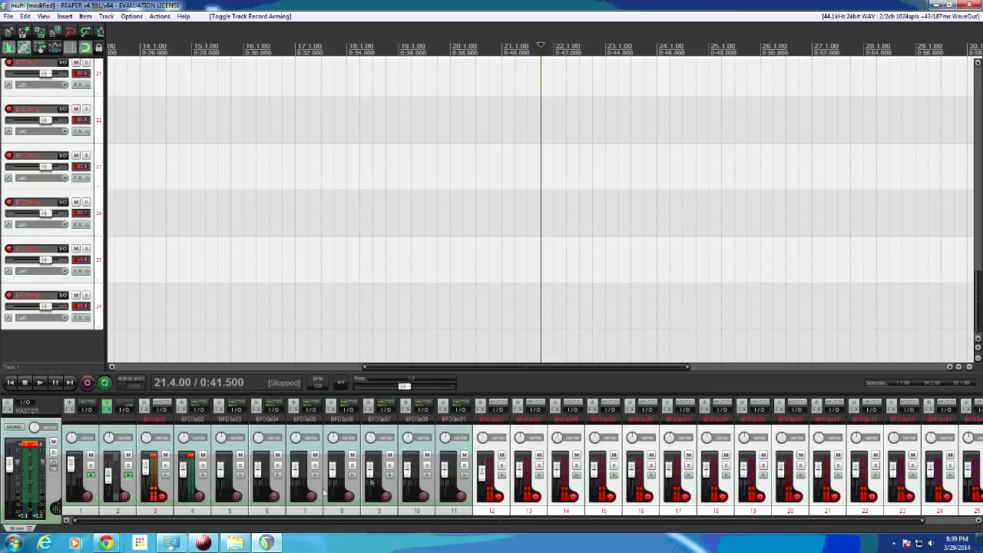
scroll(182, 93, up, 2)
scroll(87, 133, up, 10)
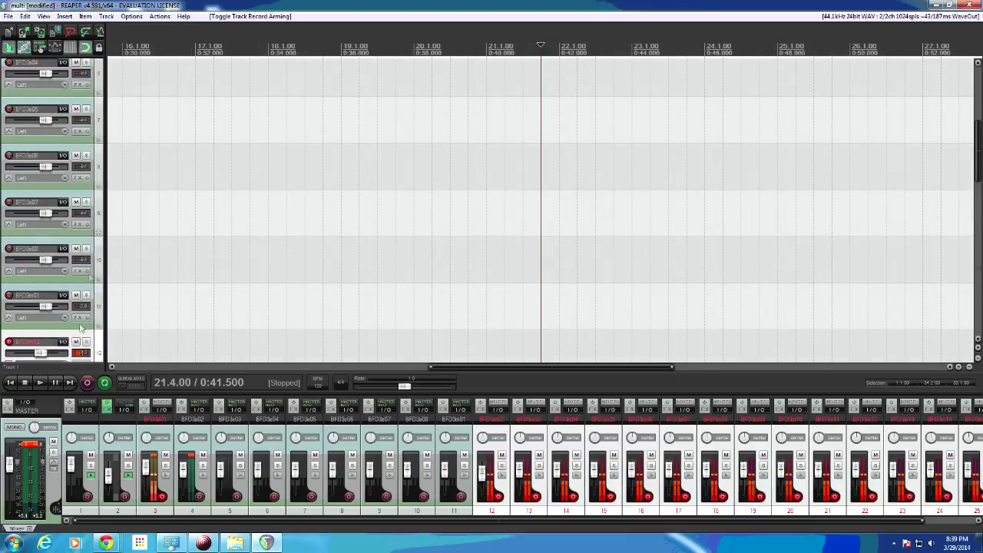
click(98, 317)
scroll(31, 215, up, 5)
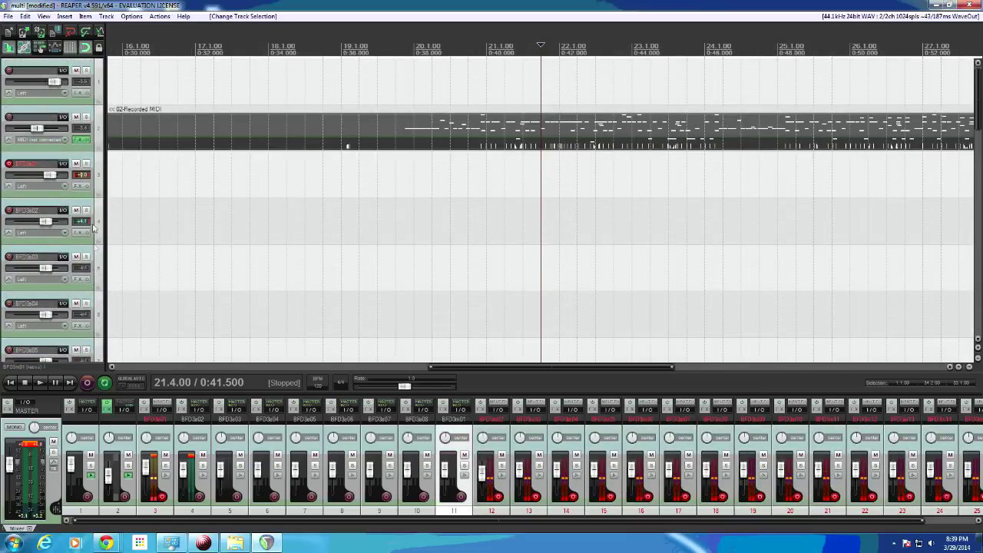
click(8, 211)
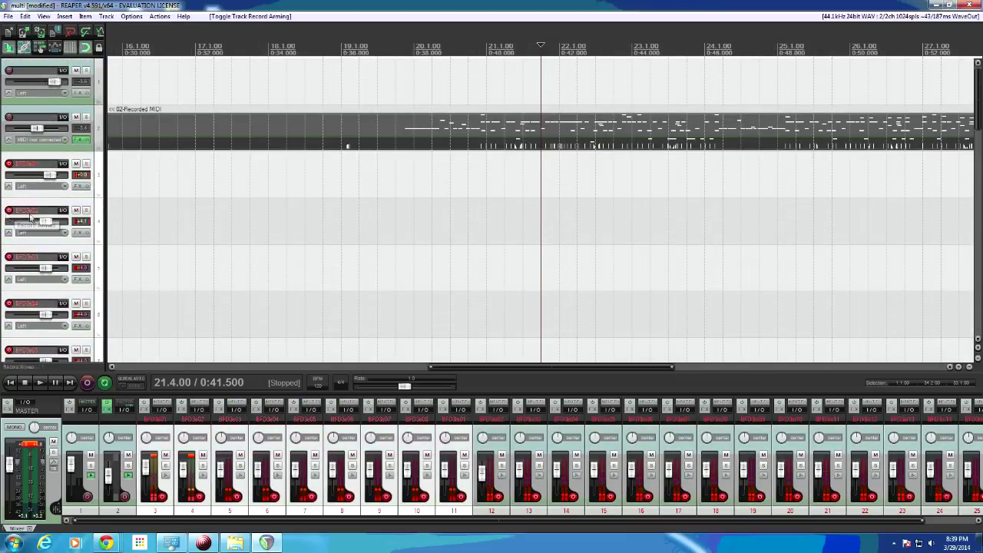
Set the record mode of the nine selected tracks, BFD3s01 through BFD3m01, to Record: output (stereo)
scroll(15, 215, down, 7)
scroll(295, 467, down, 3)
scroll(439, 501, down, 2)
drag(794, 521, 747, 520)
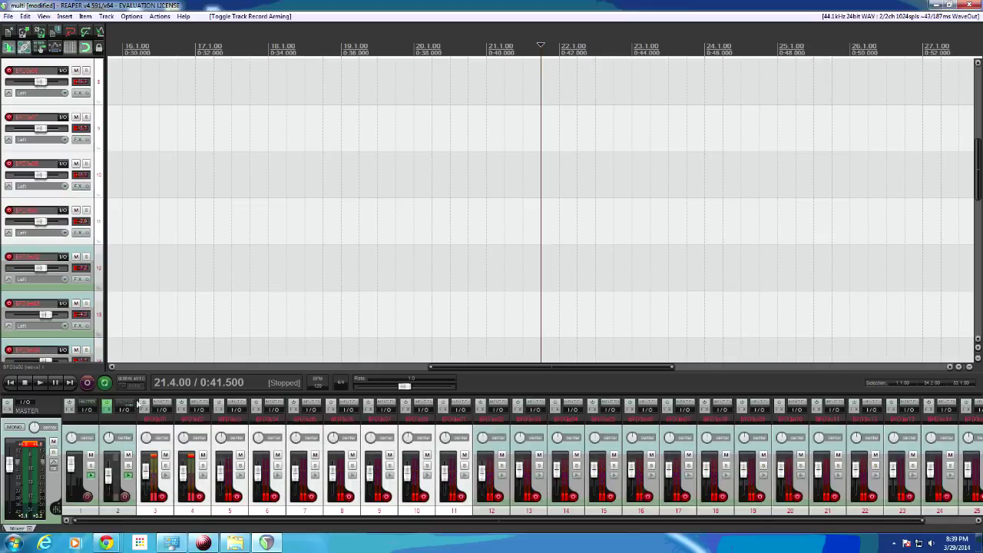
right_click(9, 164)
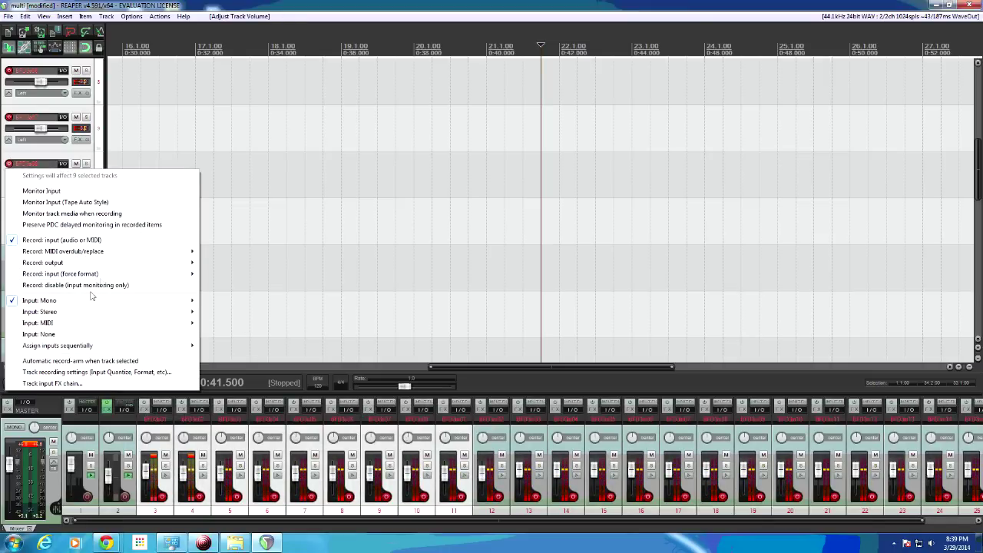
mouse_move(144, 264)
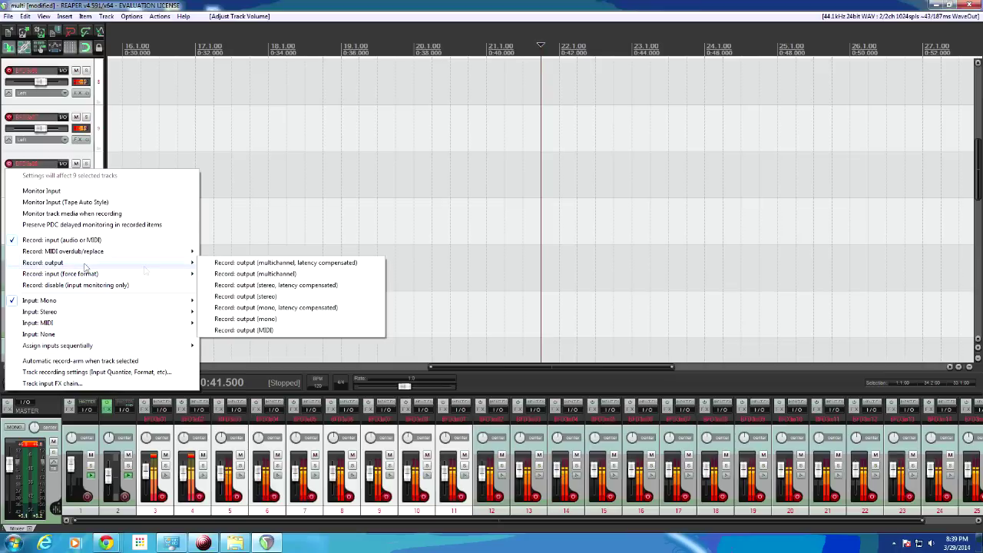
click(282, 297)
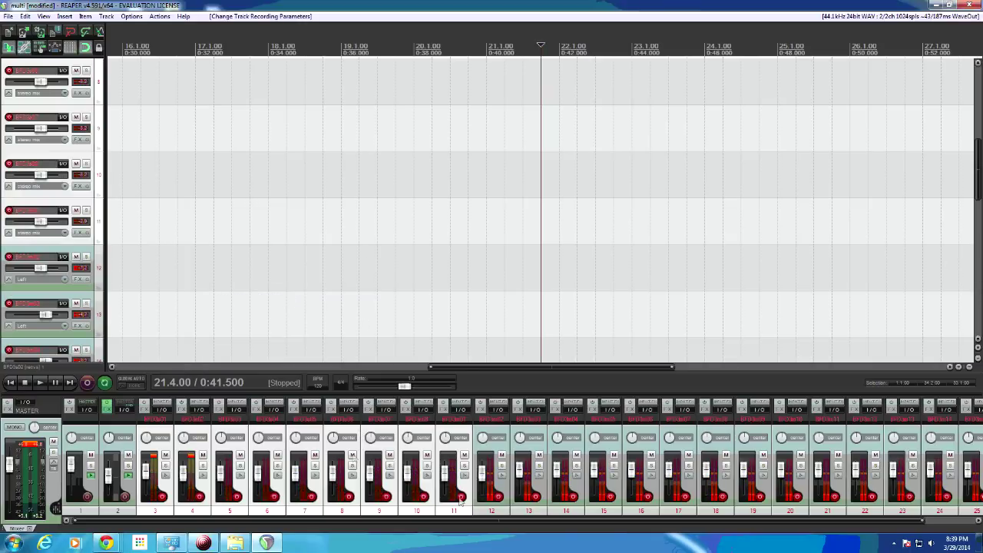
Select the BFD3m02 through BFD3m16 tracks and set their record mode to Record: output (stereo)
click(503, 508)
drag(723, 521, 878, 514)
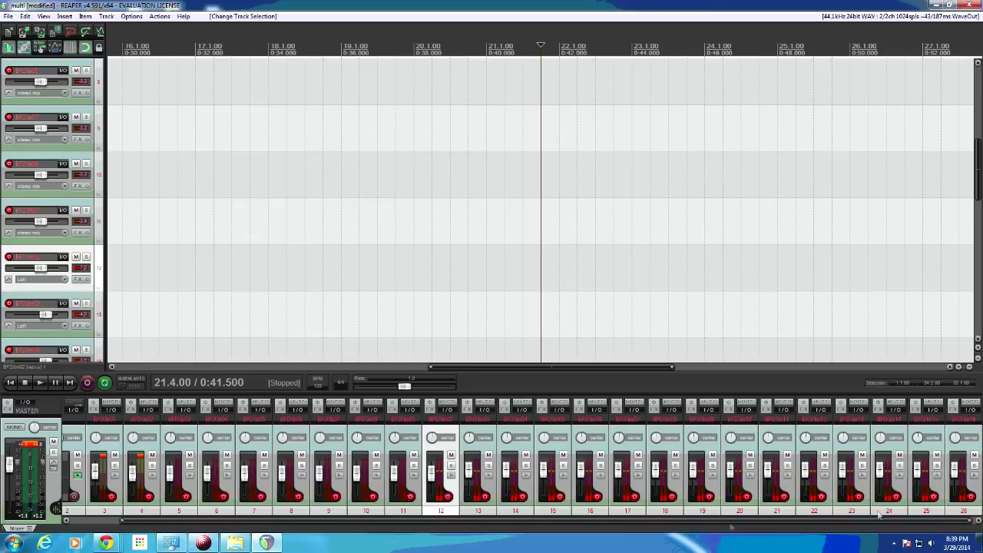
shift+click(972, 509)
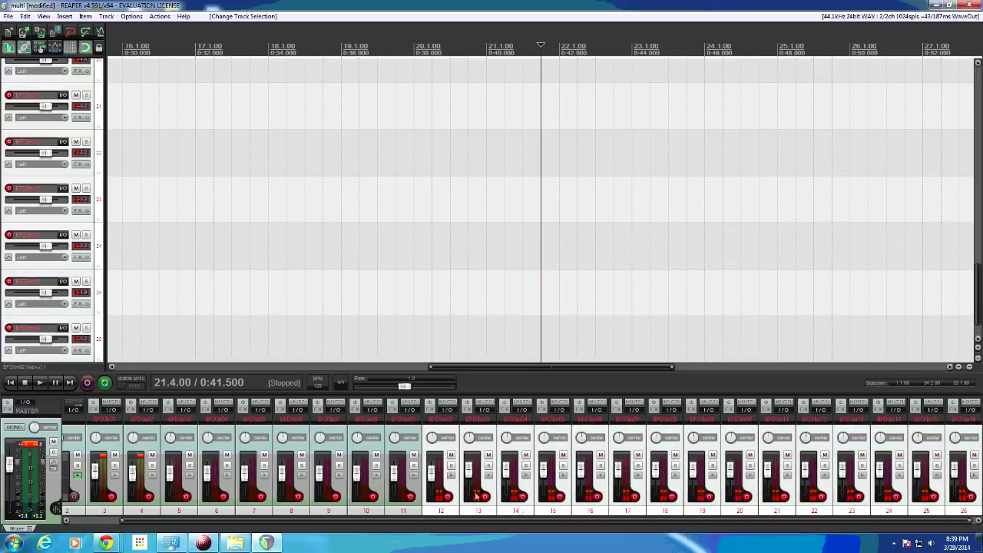
right_click(452, 501)
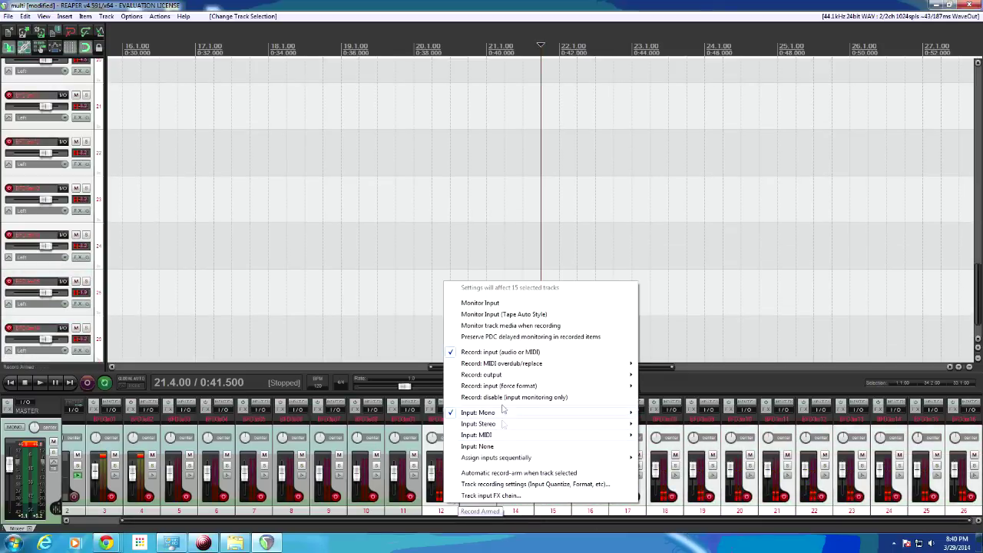
mouse_move(600, 377)
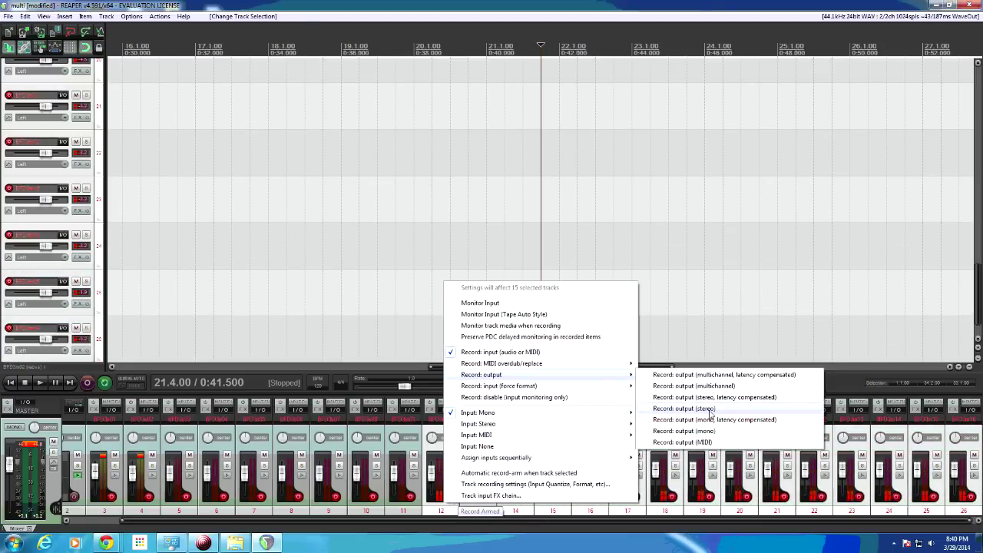
click(709, 412)
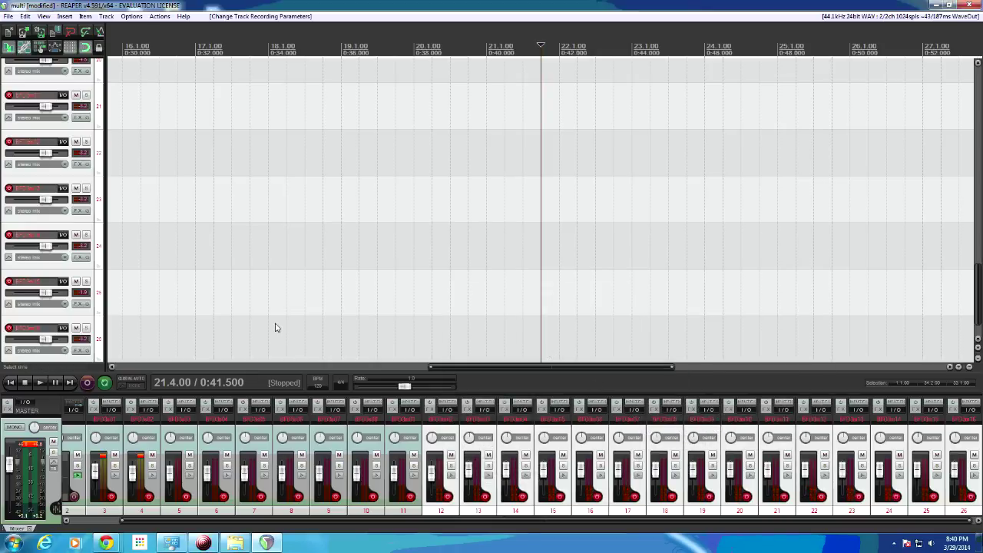
Record the armed BFD3 tracks from 19.4.00 until the MIDI drum part has played through, stop, and keep the recorded audio
key(space)
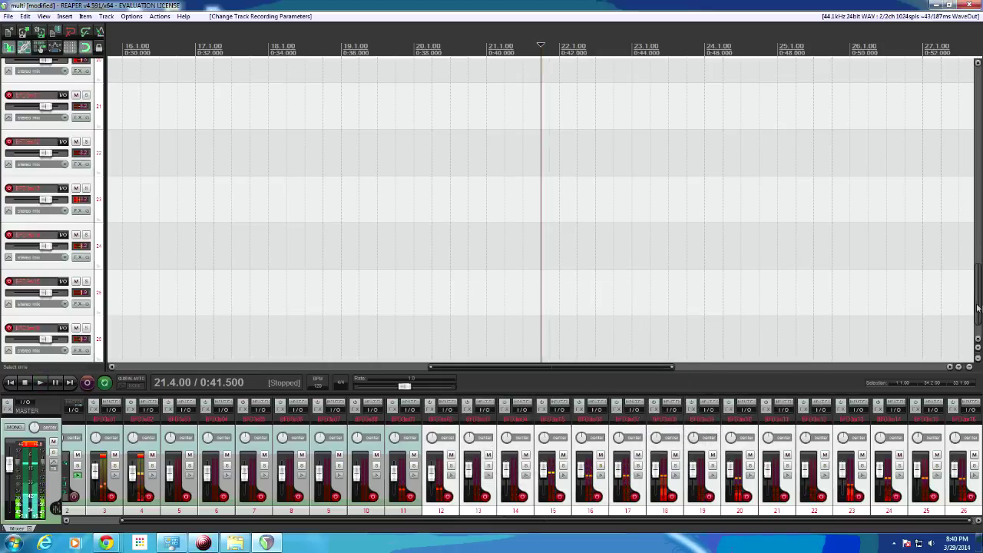
drag(977, 307, 978, 73)
click(397, 220)
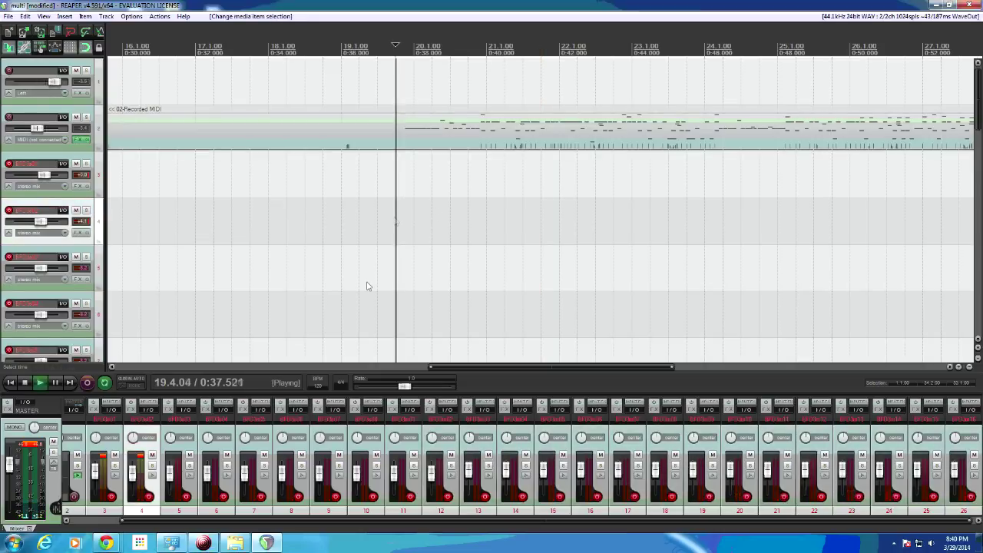
click(87, 382)
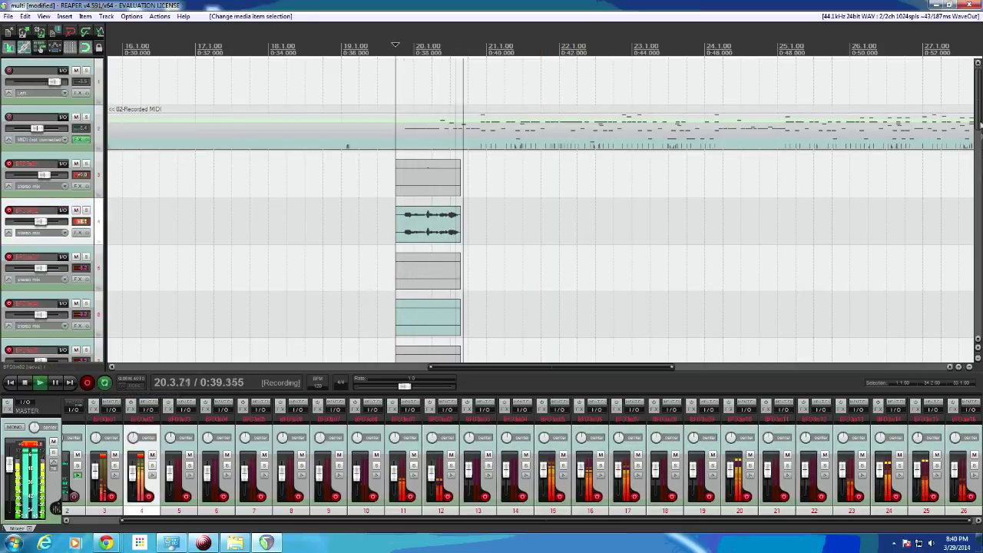
drag(979, 121, 974, 179)
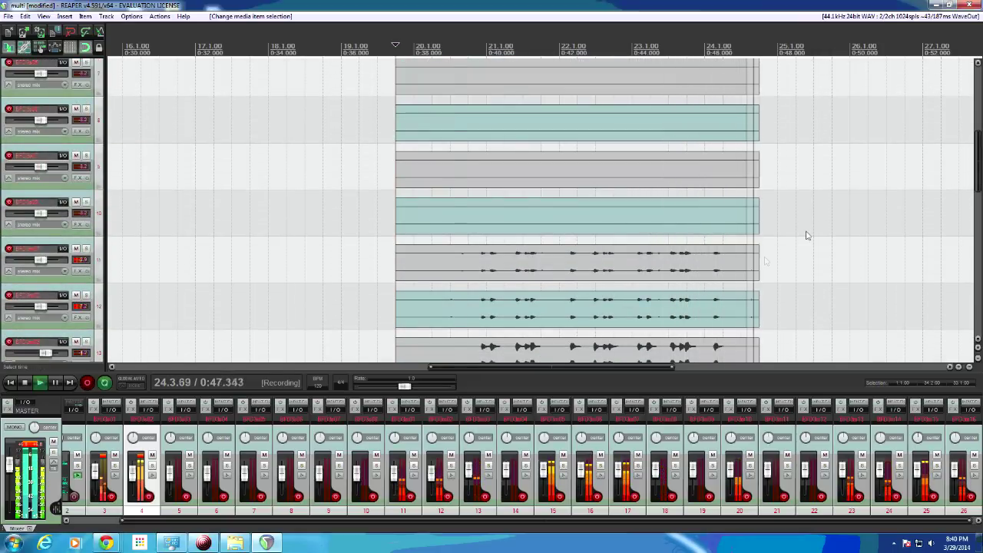
scroll(806, 236, down, 5)
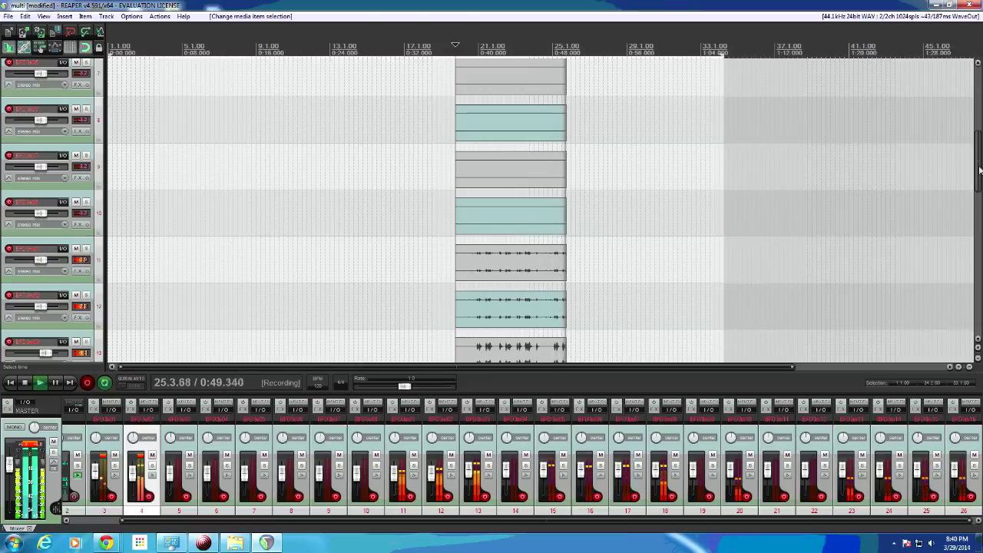
drag(979, 170, 981, 117)
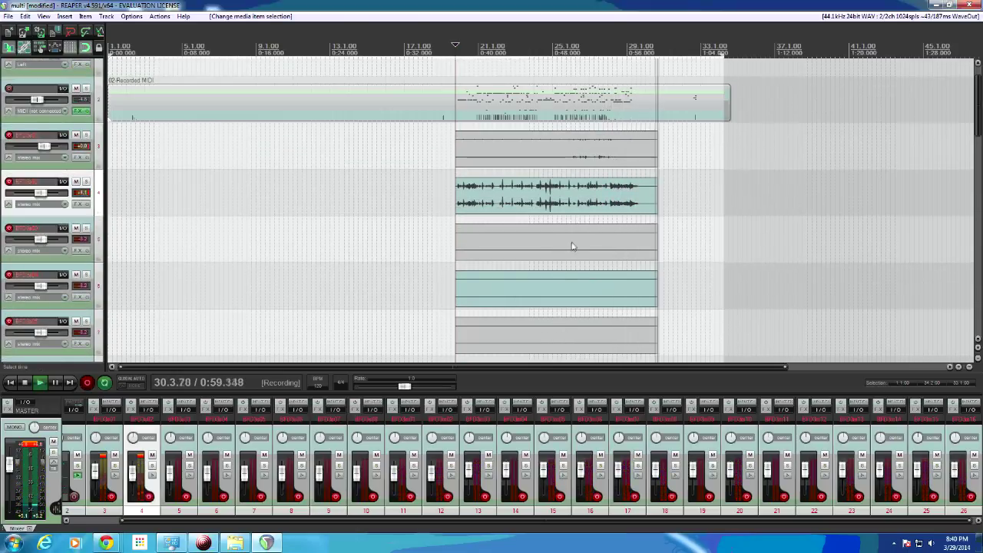
key(space)
click(443, 340)
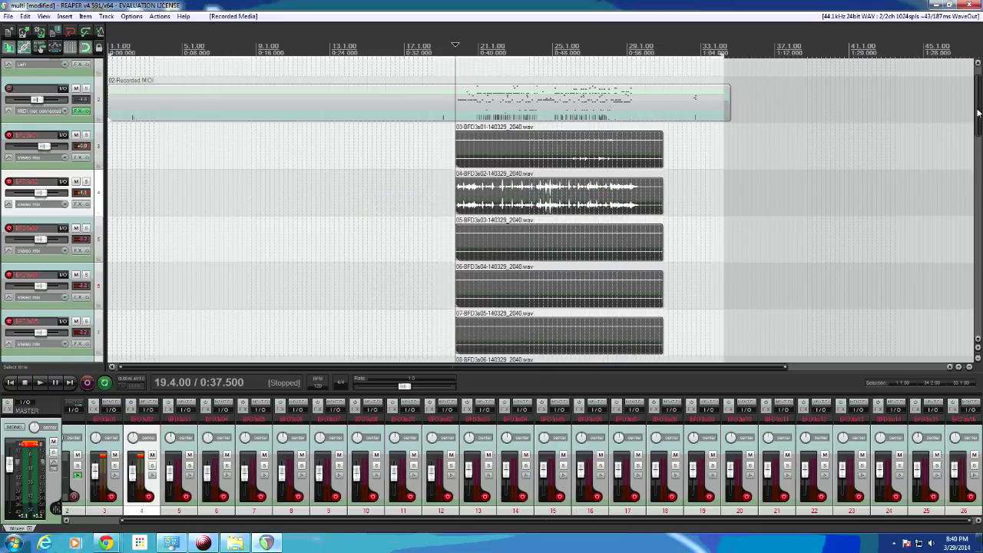
Examine the recorded waveforms on the individual BFD3 tracks, from the mono drum channels back up to the recorded MIDI item
drag(978, 113, 978, 235)
scroll(555, 243, up, 5)
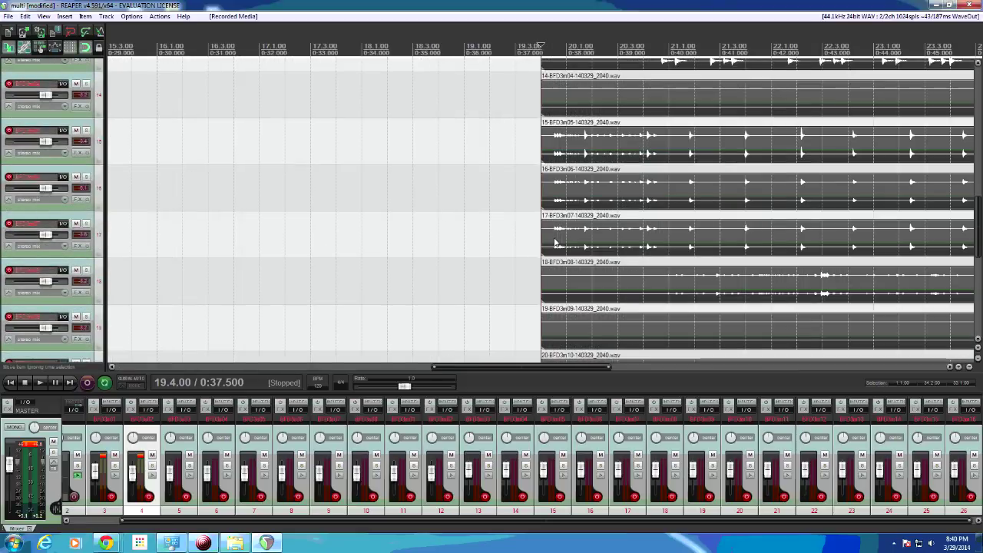
scroll(672, 234, down, 6)
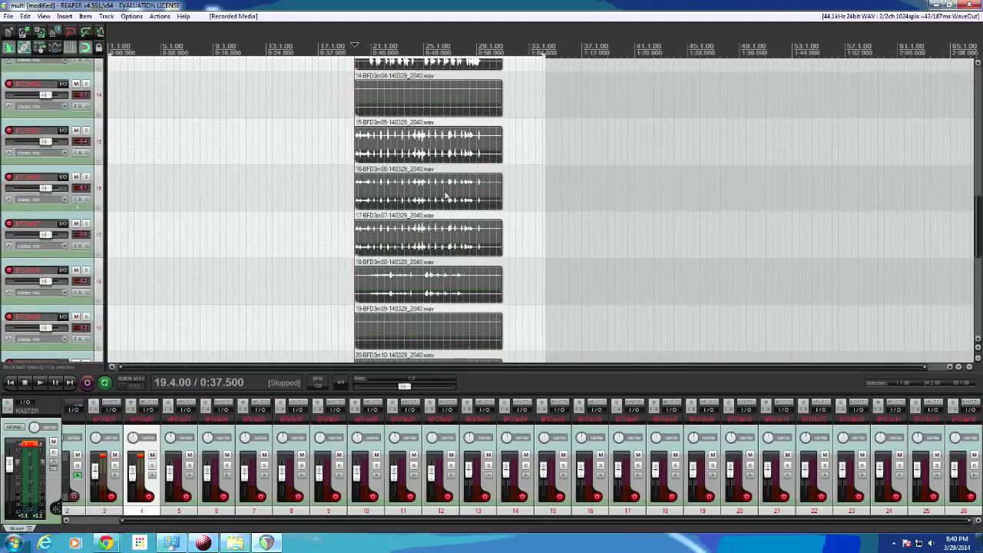
scroll(466, 201, up, 5)
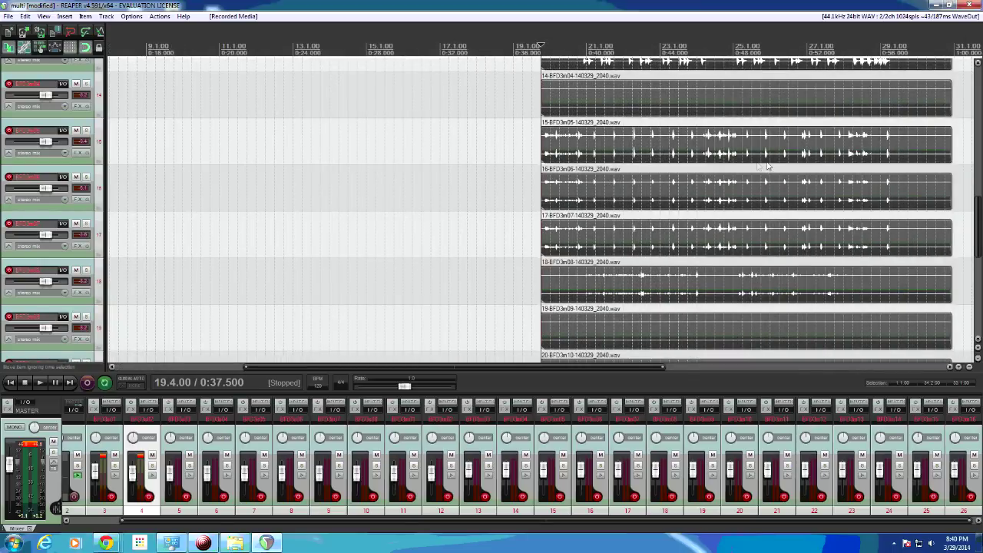
scroll(688, 189, down, 6)
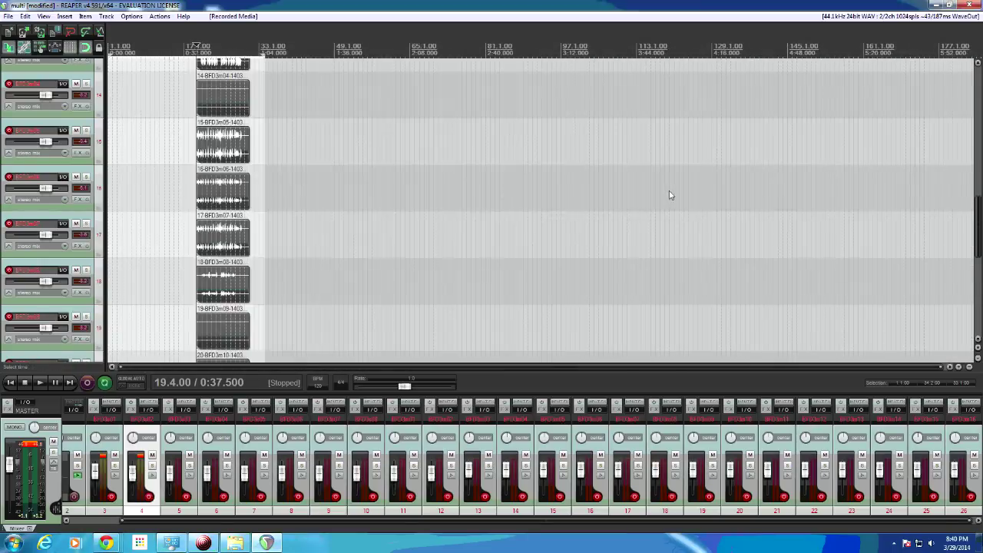
scroll(669, 193, up, 4)
scroll(694, 125, up, 10)
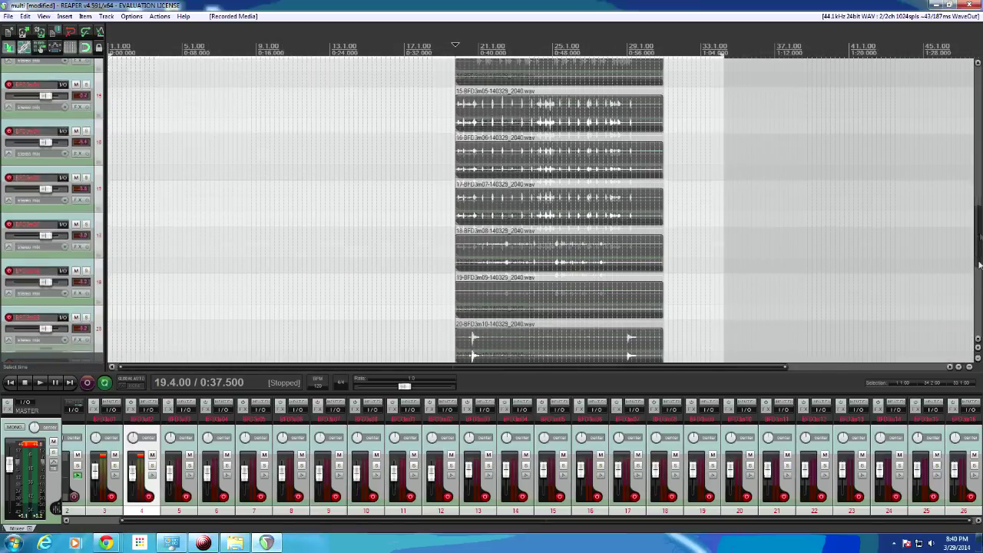
mouse_move(978, 81)
mouse_down()
mouse_move(950, 154)
mouse_move(937, 290)
mouse_move(968, 86)
mouse_up()
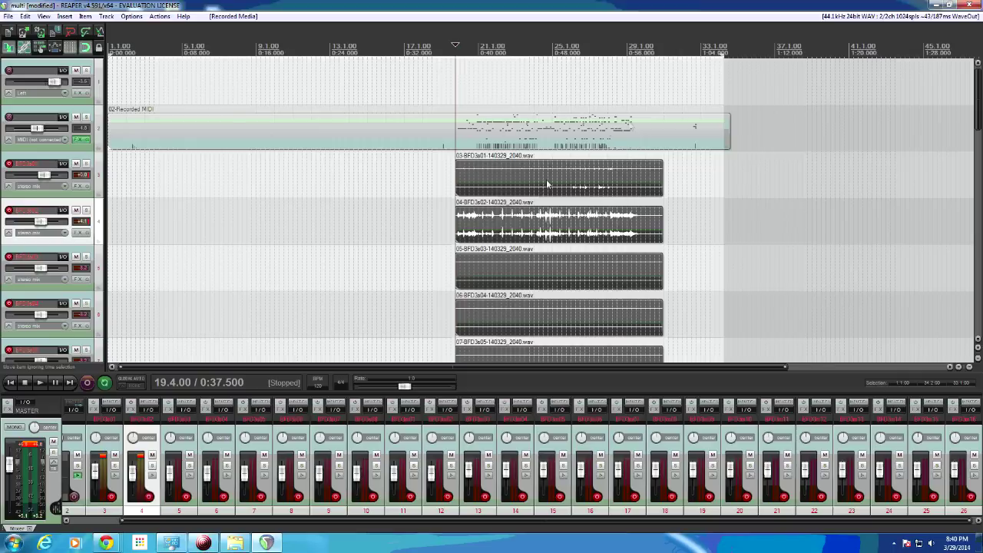